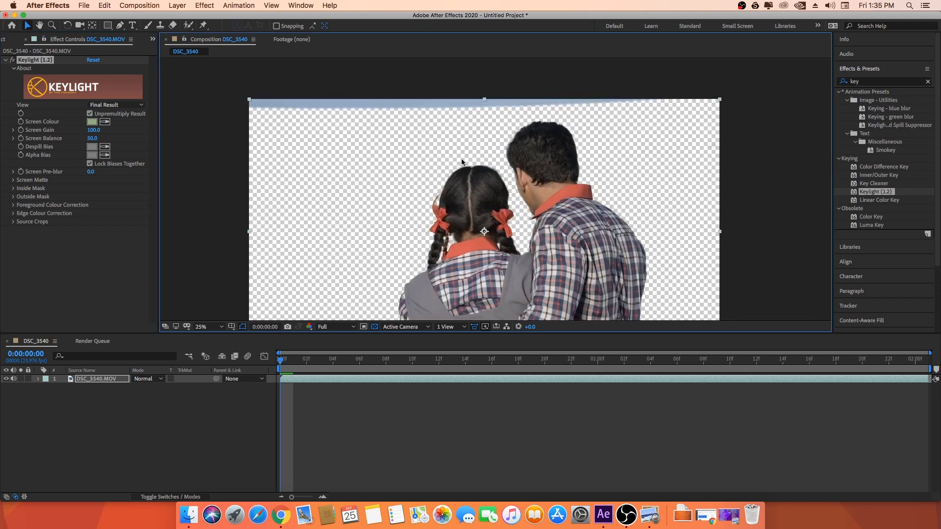
Step: Display the composition's alpha channel to show the Keylight matte in black and white
{"action": "scroll", "coordinate": [412, 218], "scroll_direction": "down", "scroll_amount": 4}
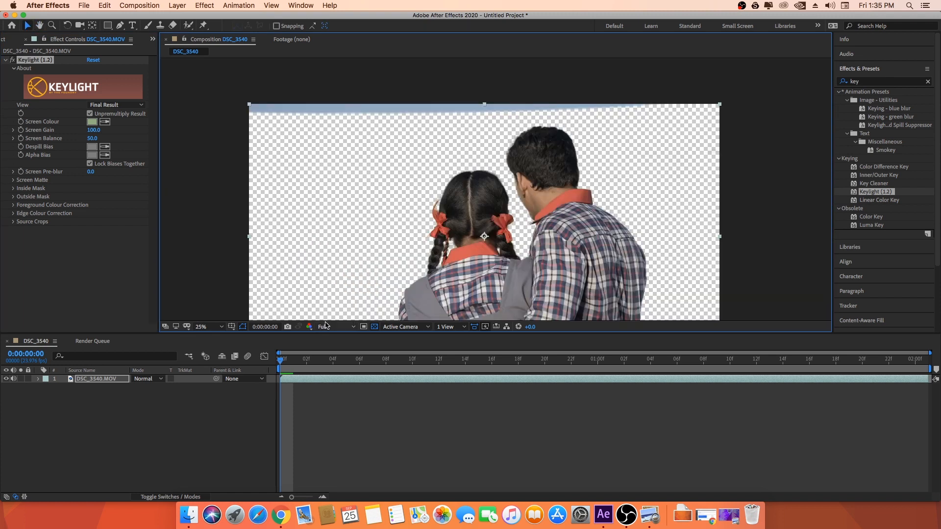
{"action": "left_click", "coordinate": [309, 327]}
{"action": "left_click", "coordinate": [324, 379]}
{"action": "scroll", "coordinate": [553, 167], "scroll_direction": "up", "scroll_amount": 2}
Step: Set the Replace Method in Keylight's Screen Matte settings to Hard Colour
{"action": "left_click", "coordinate": [13, 181]}
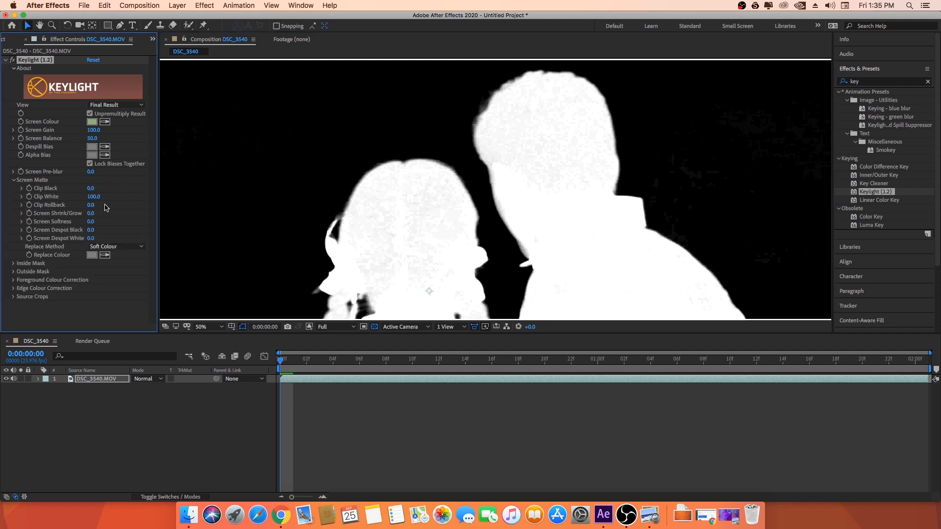
{"action": "left_click", "coordinate": [120, 246]}
{"action": "left_click", "coordinate": [116, 277]}
Step: Set the Screen Matte's Clip Black to 3.3 and Clip White to 87.1
{"action": "left_click", "coordinate": [22, 188]}
{"action": "left_click_drag", "start_coordinate": [35, 201], "coordinate": [39, 202]}
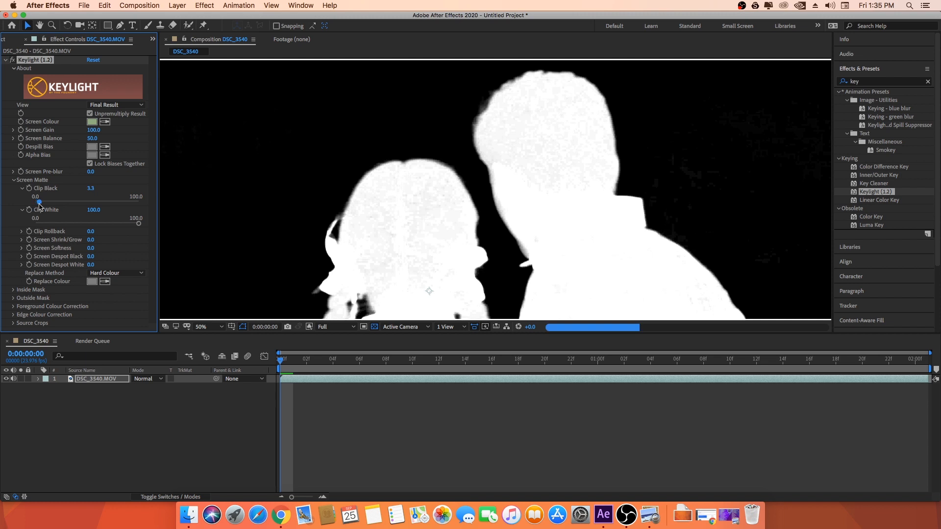
{"action": "left_click_drag", "start_coordinate": [138, 223], "coordinate": [125, 224]}
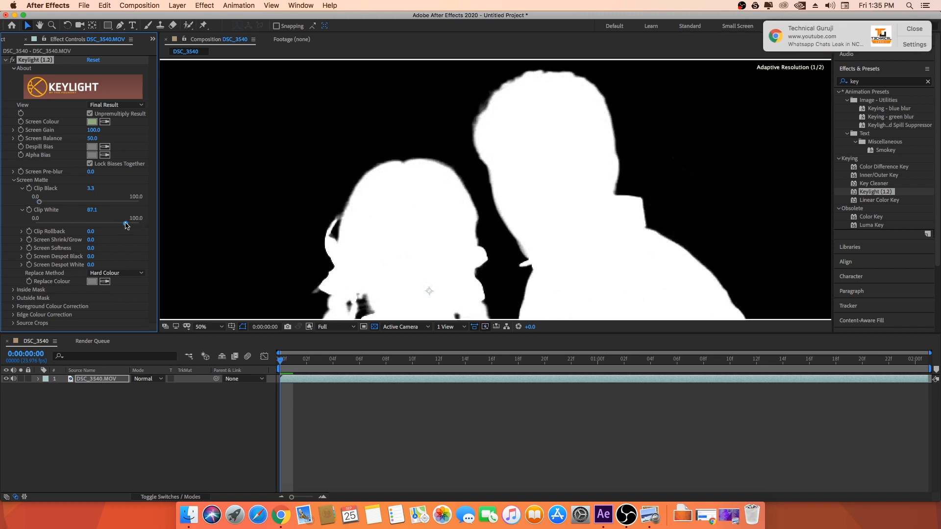
Step: Check the matte's background for grey patches and raise Clip Black to 8.1
{"action": "key", "text": "comma"}
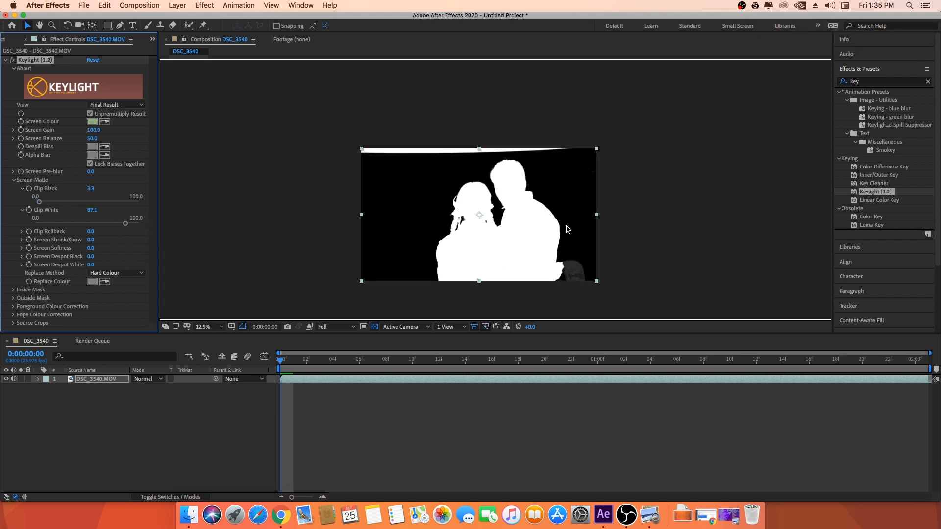
{"action": "left_click", "coordinate": [736, 223]}
{"action": "key", "text": "h"}
{"action": "left_click_drag", "start_coordinate": [718, 155], "coordinate": [697, 161]}
{"action": "key", "text": "period"}
{"action": "left_click_drag", "start_coordinate": [640, 190], "coordinate": [466, 224]}
{"action": "key", "text": "v"}
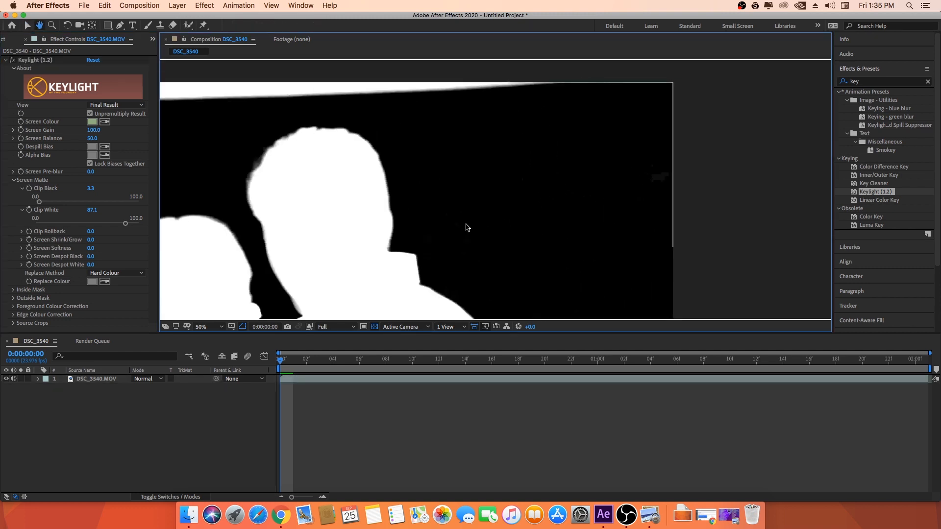
{"action": "left_click_drag", "start_coordinate": [39, 202], "coordinate": [40, 203]}
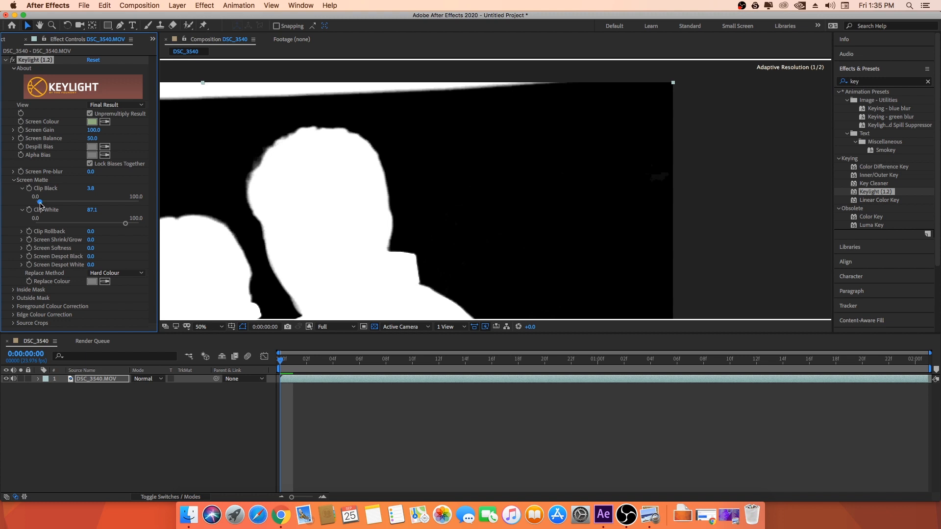
Step: Draw a rectangular mask around the couple on the DSC_3540.MOV layer, leaving out the white strip above them and the grey object beside them
{"action": "scroll", "coordinate": [535, 143], "scroll_direction": "down", "scroll_amount": 2}
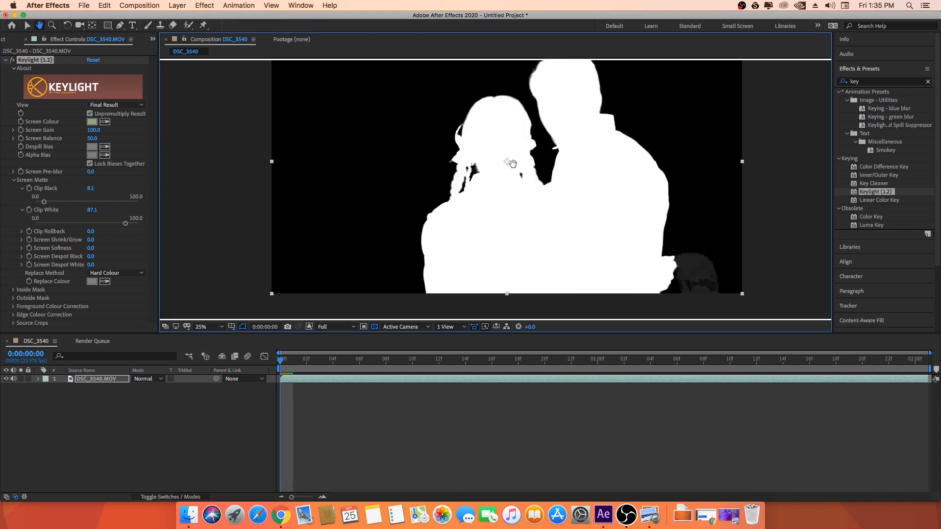
{"action": "scroll", "coordinate": [601, 147], "scroll_direction": "down", "scroll_amount": 1}
{"action": "left_click_drag", "start_coordinate": [613, 140], "coordinate": [578, 149]}
{"action": "scroll", "coordinate": [588, 145], "scroll_direction": "up", "scroll_amount": 1}
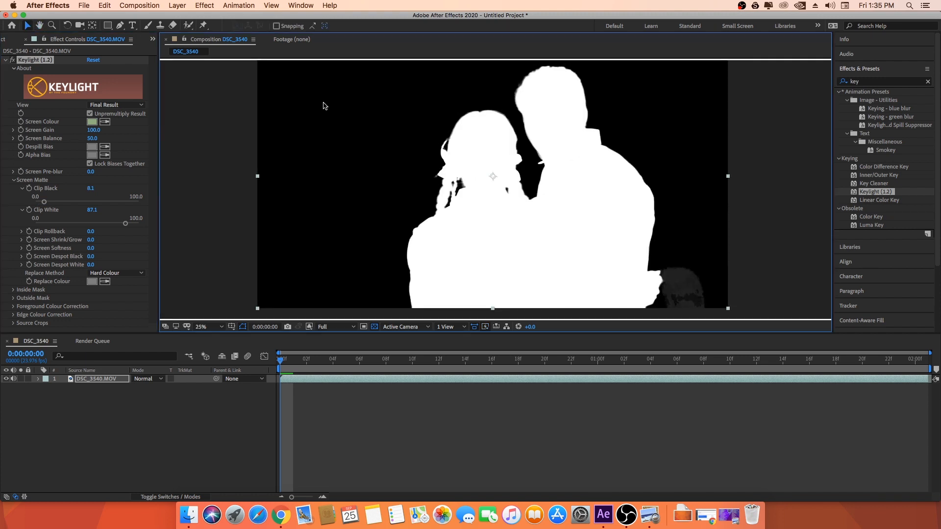
{"action": "left_click", "coordinate": [109, 25]}
{"action": "scroll", "coordinate": [486, 132], "scroll_direction": "down", "scroll_amount": 1}
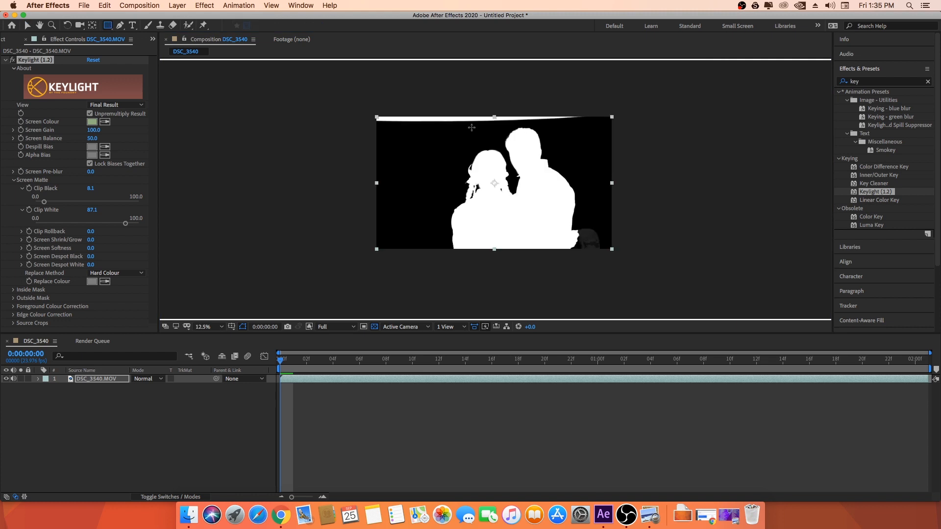
{"action": "left_click_drag", "start_coordinate": [418, 124], "coordinate": [581, 278]}
Step: Nudge the left edge of the rectangular mask inward, closer to the girl
{"action": "left_click", "coordinate": [27, 26]}
{"action": "left_click_drag", "start_coordinate": [438, 91], "coordinate": [351, 313]}
{"action": "key", "text": "shift+Right"}
{"action": "key", "text": "shift+Right"}
{"action": "key", "text": "shift+Right"}
{"action": "key", "text": "shift+Right"}
{"action": "key", "text": "period"}
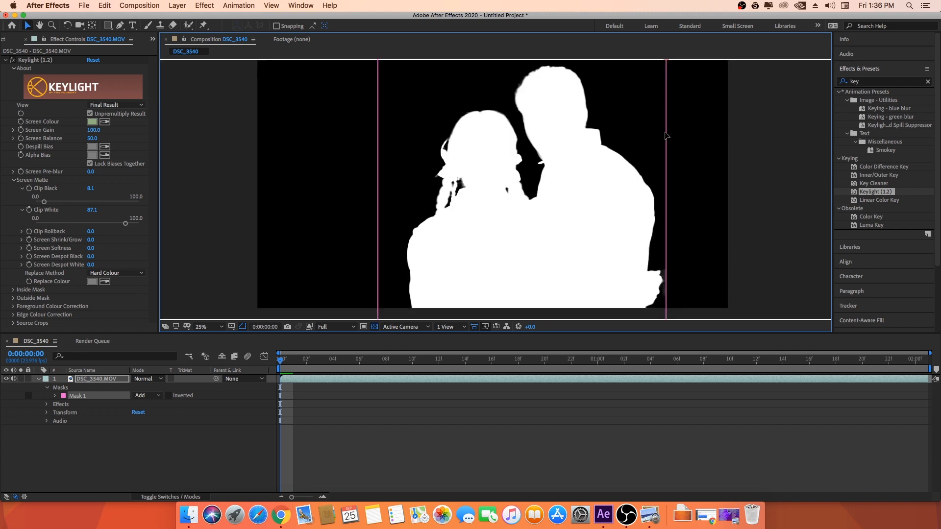
{"action": "left_click_drag", "start_coordinate": [672, 105], "coordinate": [651, 184]}
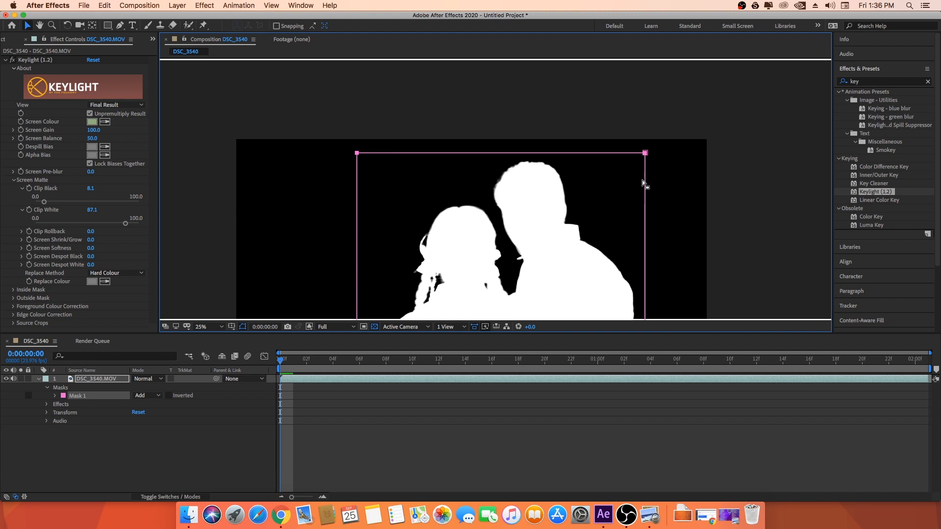
Step: Deselect the DSC_3540.MOV layer and collapse its properties in the timeline
{"action": "left_click", "coordinate": [264, 361]}
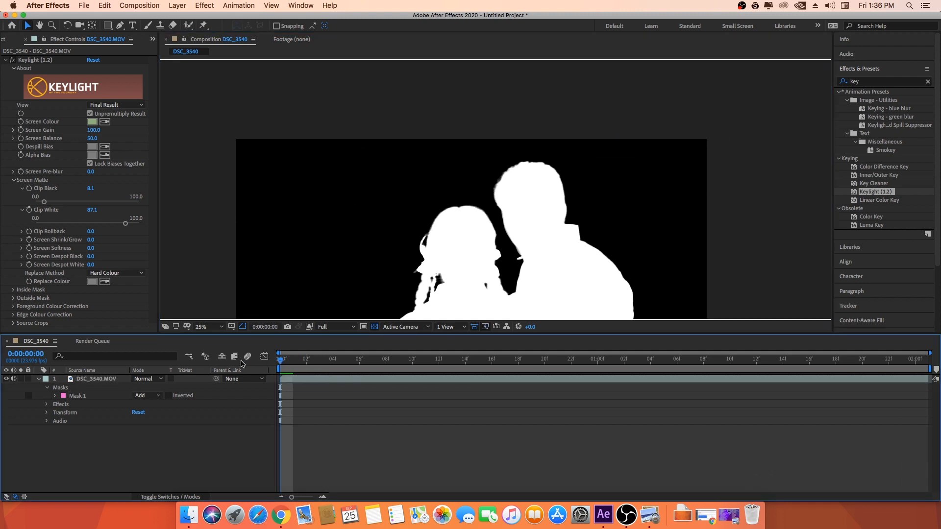
{"action": "left_click", "coordinate": [342, 331]}
{"action": "left_click", "coordinate": [34, 388]}
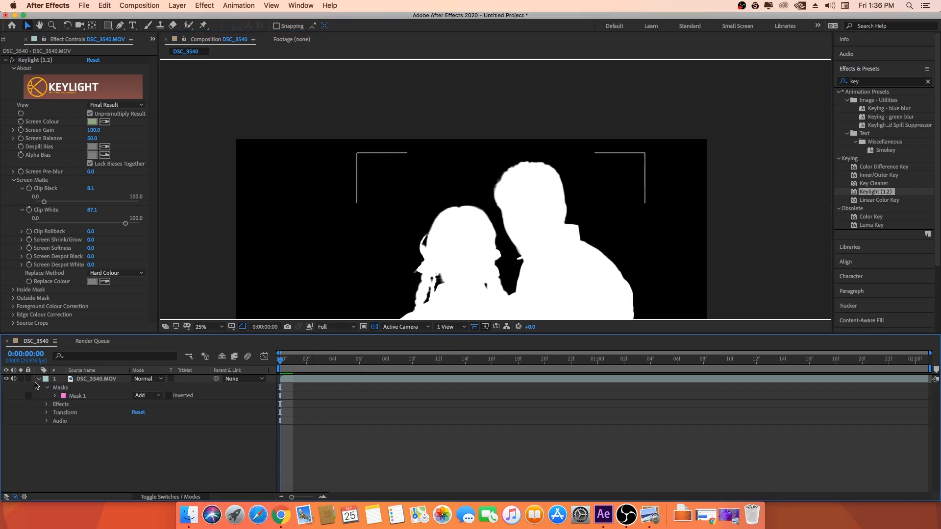
{"action": "left_click", "coordinate": [39, 379]}
Step: Change the DSC_3540 composition's settings to 1920 x 1080 px and a frame rate of 24 fps
{"action": "left_click", "coordinate": [6, 41]}
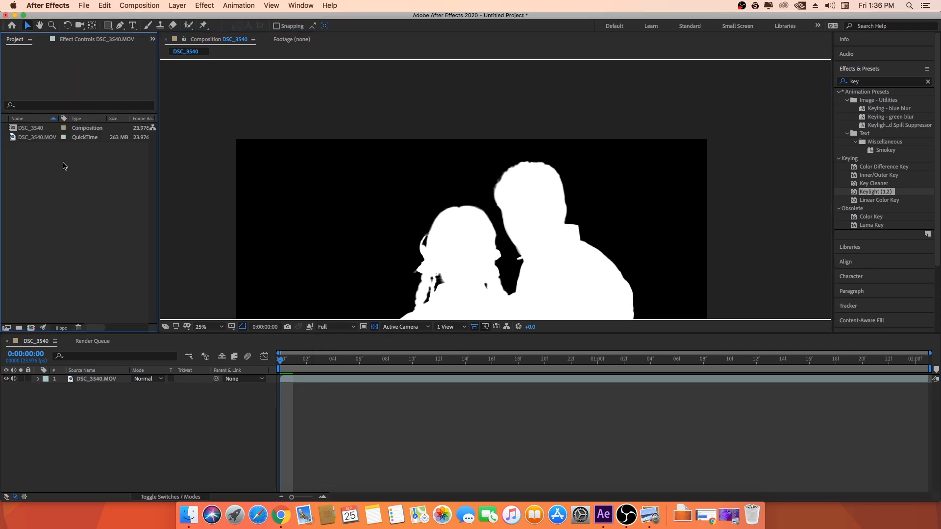
{"action": "left_click", "coordinate": [30, 127]}
{"action": "right_click", "coordinate": [34, 127]}
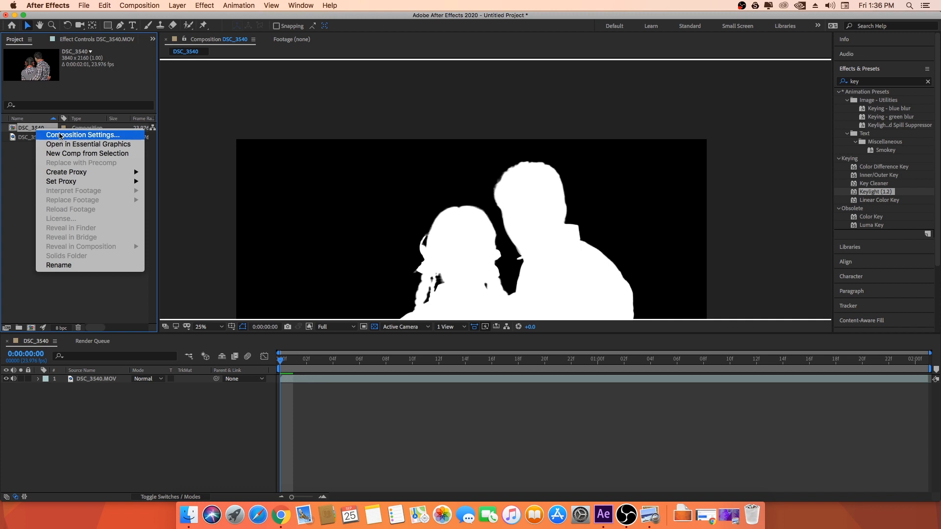
{"action": "left_click", "coordinate": [59, 135]}
{"action": "left_click", "coordinate": [255, 208]}
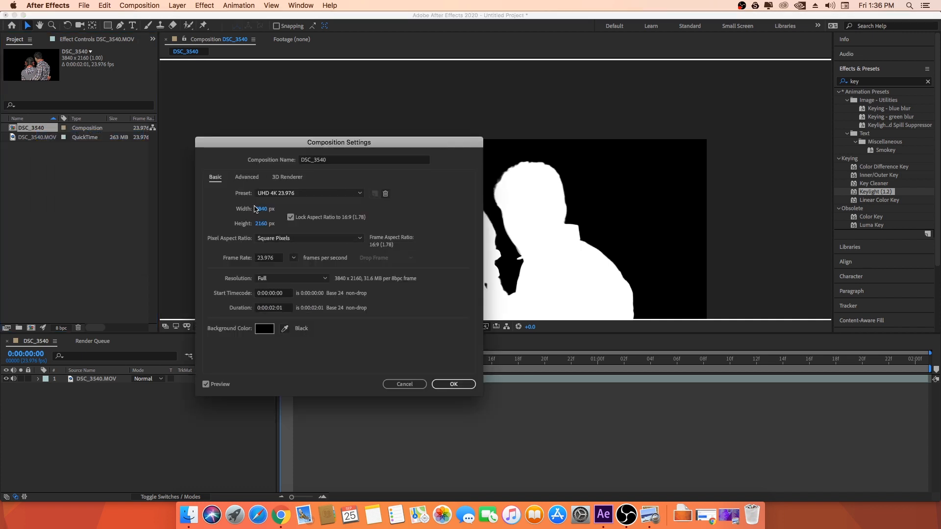
{"action": "left_click", "coordinate": [263, 210]}
{"action": "type", "text": "1920"}
{"action": "left_click", "coordinate": [275, 259]}
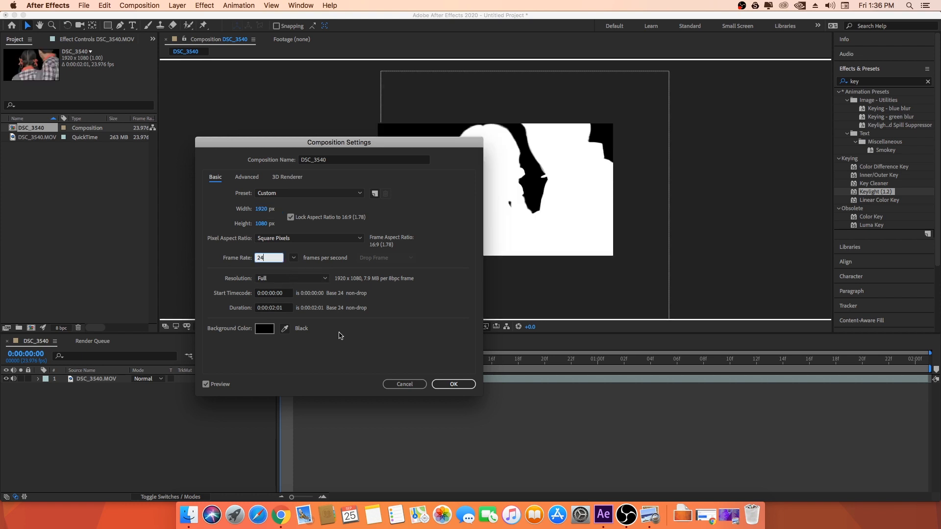
{"action": "left_click", "coordinate": [454, 384]}
Step: Fit the DSC_3540.MOV layer to the resized composition with the Fit to Comp transform
{"action": "right_click", "coordinate": [302, 380]}
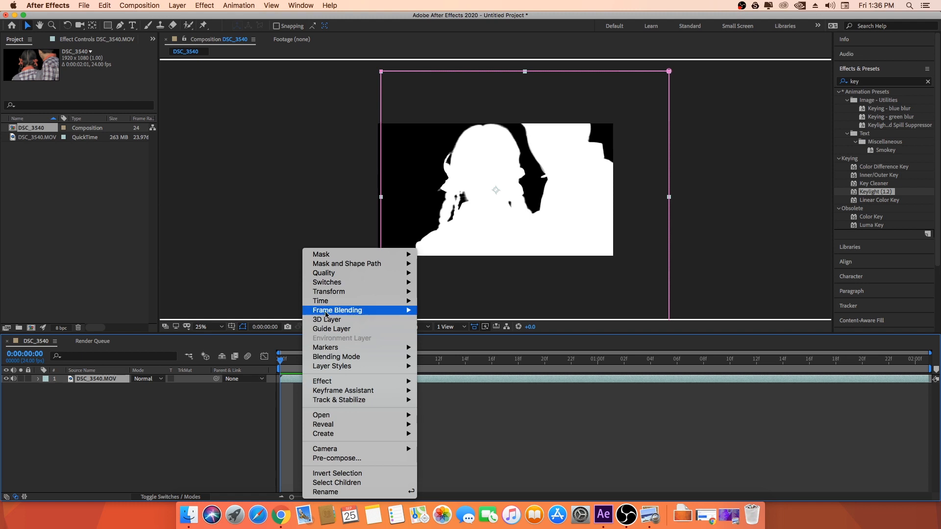
{"action": "mouse_move", "coordinate": [343, 292]}
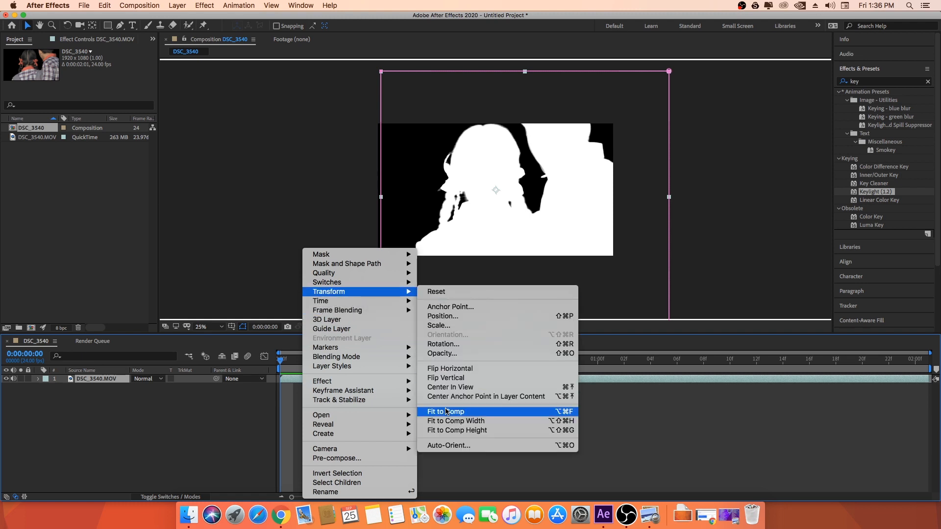
{"action": "left_click", "coordinate": [446, 412]}
{"action": "left_click", "coordinate": [466, 306]}
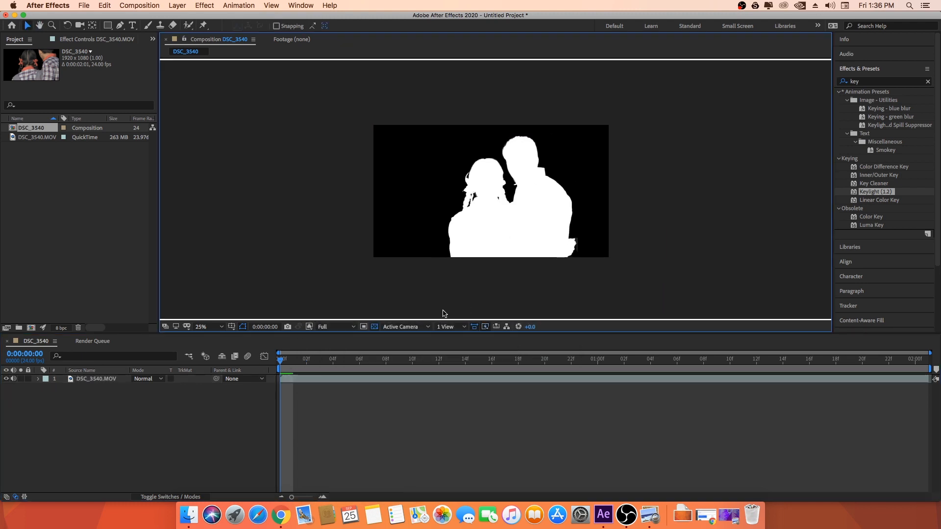
{"action": "scroll", "coordinate": [466, 306], "scroll_direction": "up", "scroll_amount": 2}
Step: Play back the composition to check the matte and mask over the whole clip
{"action": "left_click", "coordinate": [198, 396]}
{"action": "key", "text": "space"}
{"action": "key", "text": "space"}
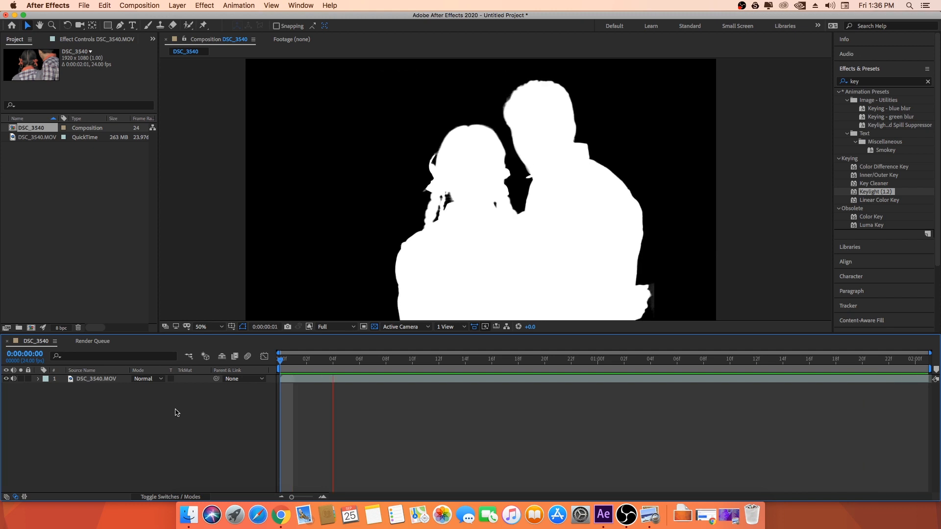
{"action": "left_click", "coordinate": [582, 126]}
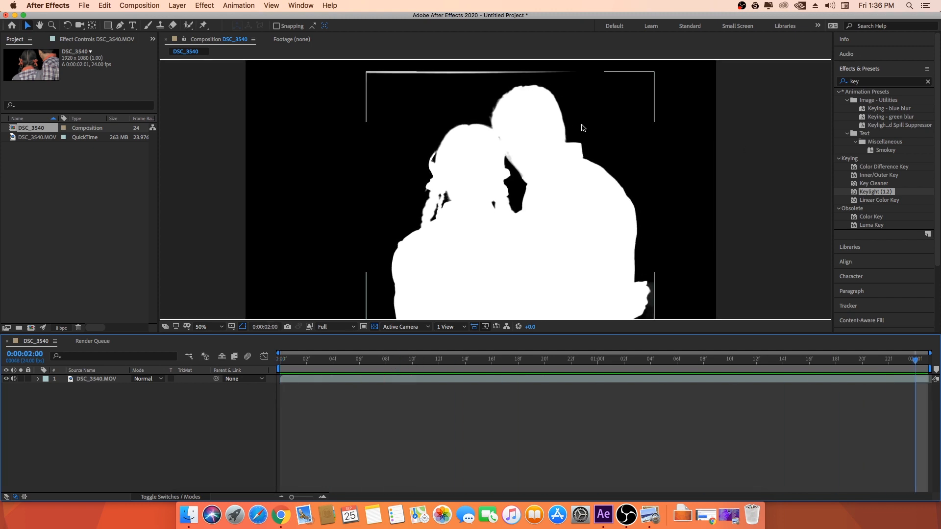
{"action": "key", "text": "space"}
Step: Lower the mask's upper-left corner to cut off the white strip above the couple and replay the clip
{"action": "left_click_drag", "start_coordinate": [570, 111], "coordinate": [579, 129]}
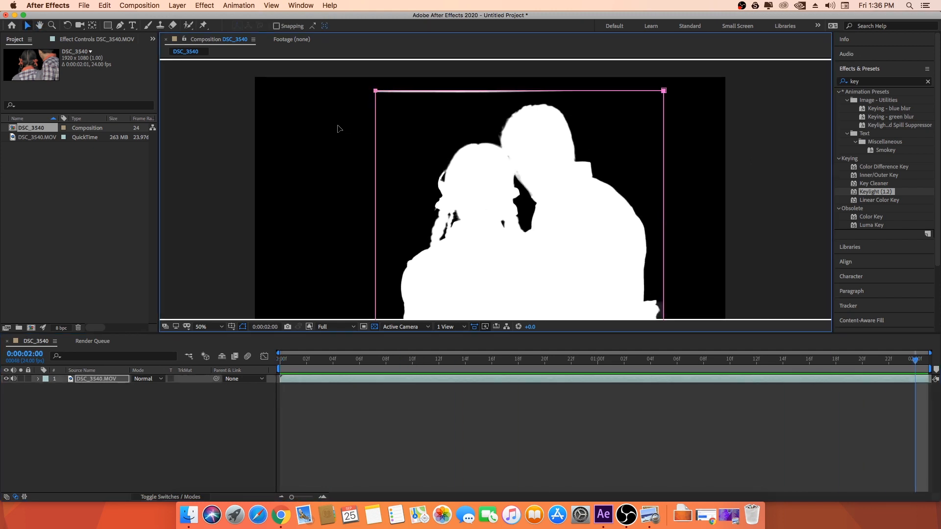
{"action": "left_click_drag", "start_coordinate": [372, 95], "coordinate": [373, 103]}
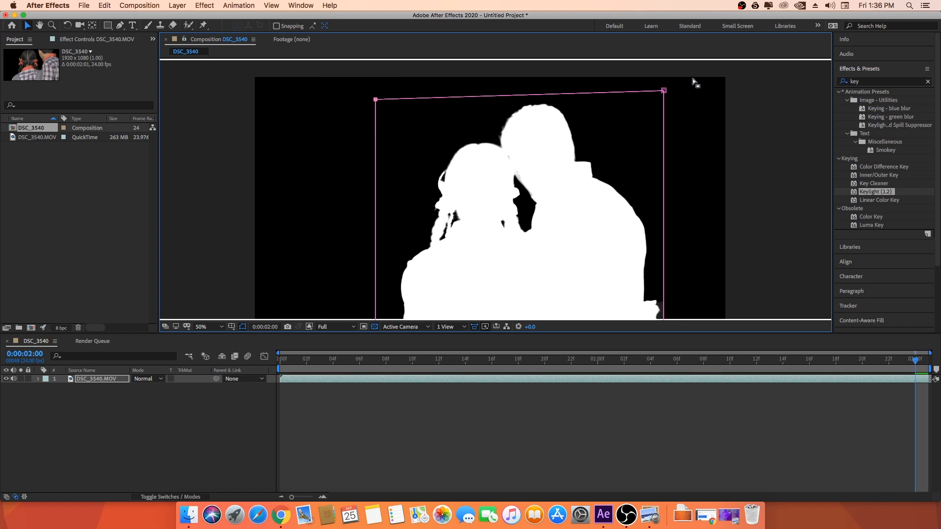
{"action": "left_click", "coordinate": [731, 98]}
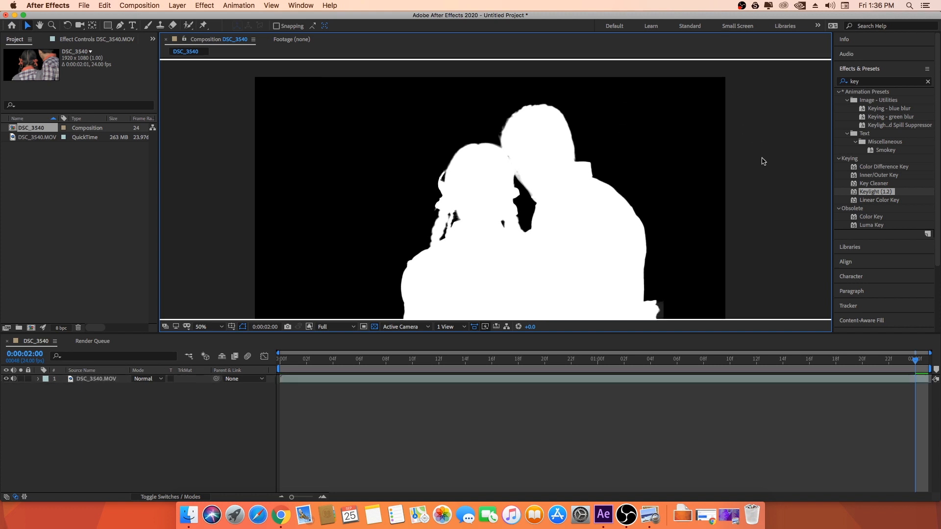
{"action": "left_click", "coordinate": [338, 350]}
{"action": "key", "text": "space"}
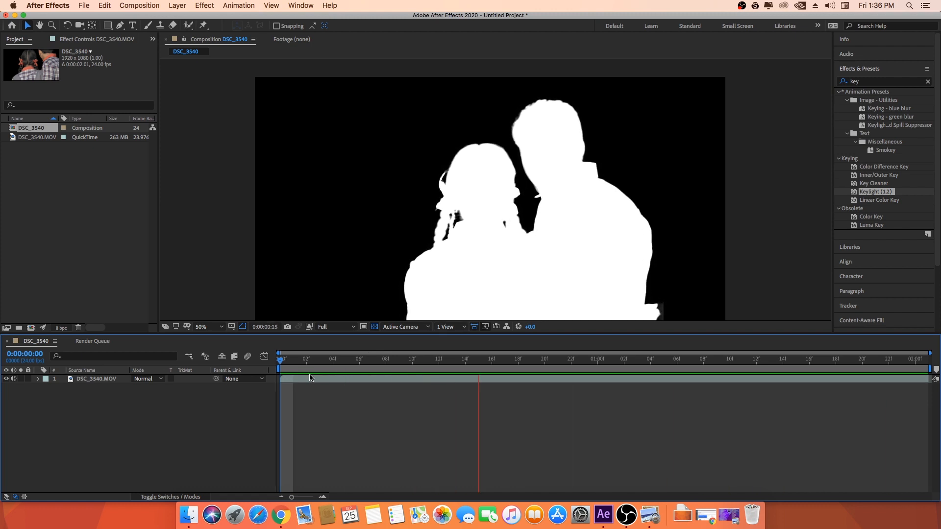
Step: Switch the composition's channel display back to RGB
{"action": "left_click", "coordinate": [241, 377]}
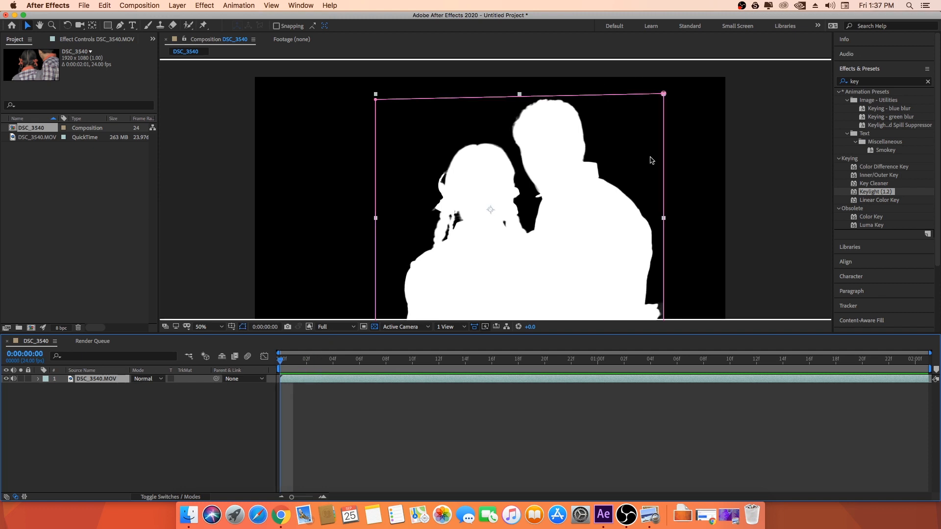
{"action": "left_click", "coordinate": [309, 327]}
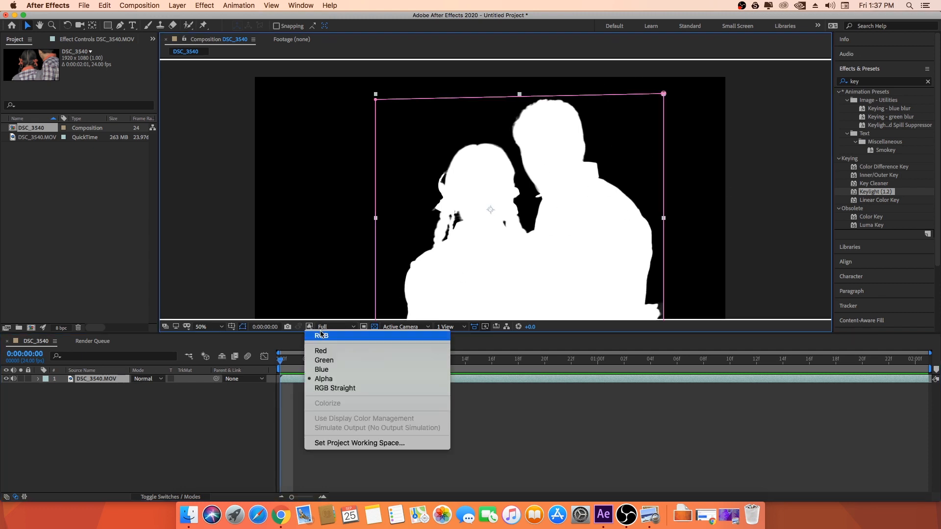
{"action": "left_click", "coordinate": [323, 334]}
Step: Examine the keyed edges around the girl's hair and ribbons and the boy's head up close
{"action": "scroll", "coordinate": [568, 116], "scroll_direction": "up", "scroll_amount": 2}
{"action": "scroll", "coordinate": [569, 116], "scroll_direction": "up", "scroll_amount": 2}
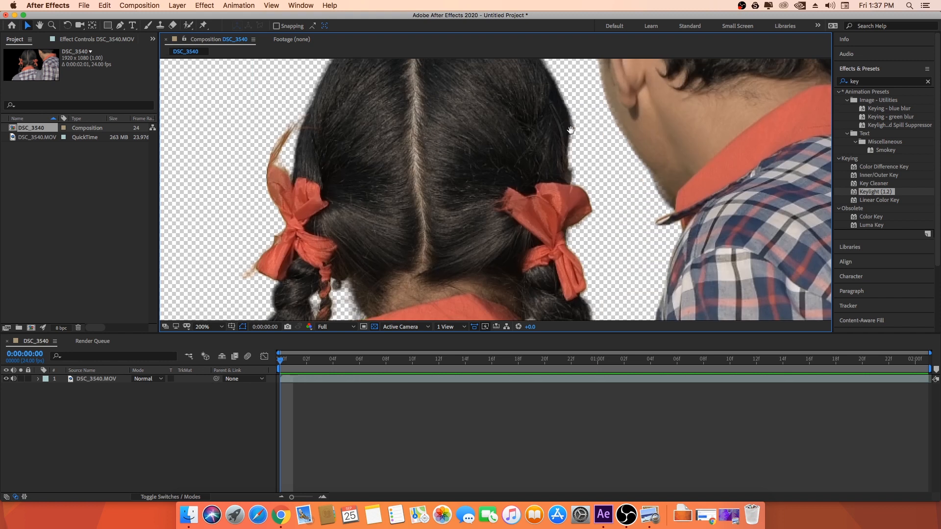
{"action": "left_click_drag", "start_coordinate": [325, 235], "coordinate": [410, 158]}
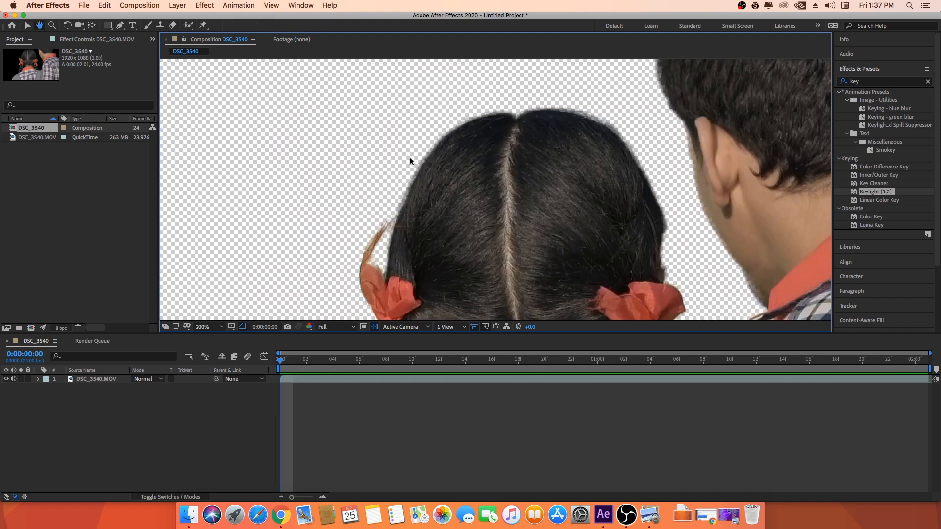
{"action": "scroll", "coordinate": [375, 248], "scroll_direction": "down", "scroll_amount": 5}
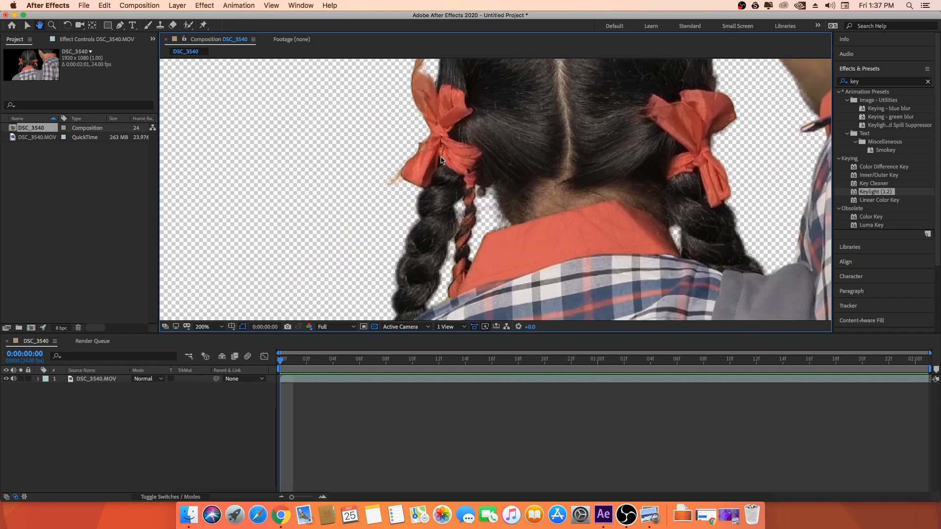
{"action": "scroll", "coordinate": [602, 196], "scroll_direction": "up", "scroll_amount": 5}
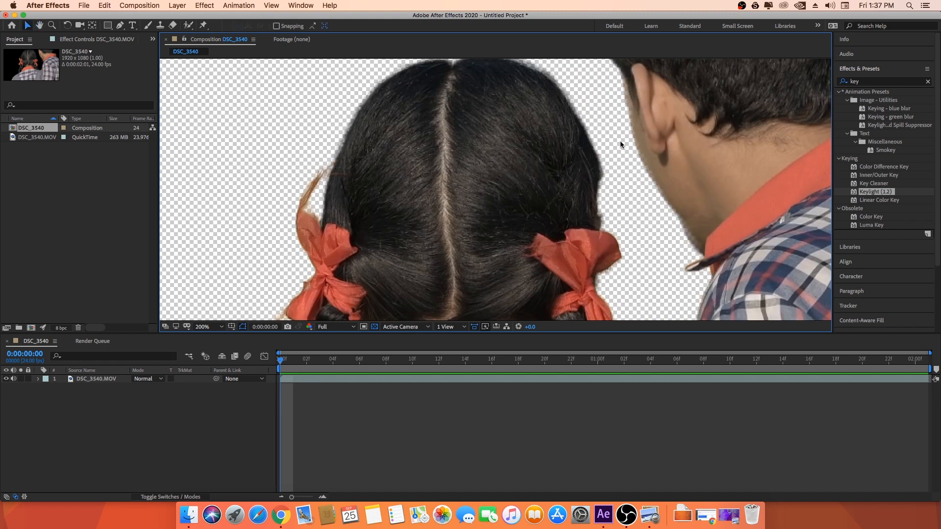
{"action": "scroll", "coordinate": [620, 144], "scroll_direction": "up", "scroll_amount": 5}
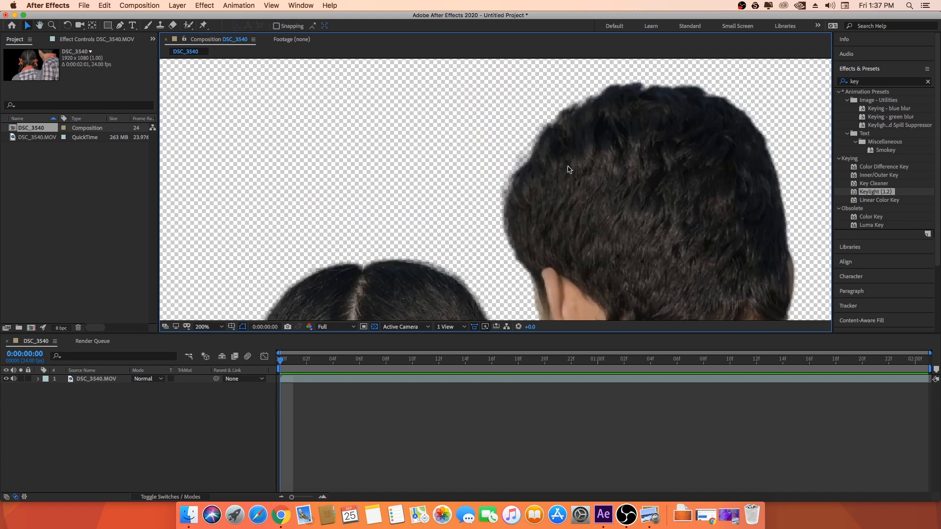
{"action": "scroll", "coordinate": [568, 170], "scroll_direction": "down", "scroll_amount": 4}
{"action": "scroll", "coordinate": [559, 167], "scroll_direction": "up", "scroll_amount": 3}
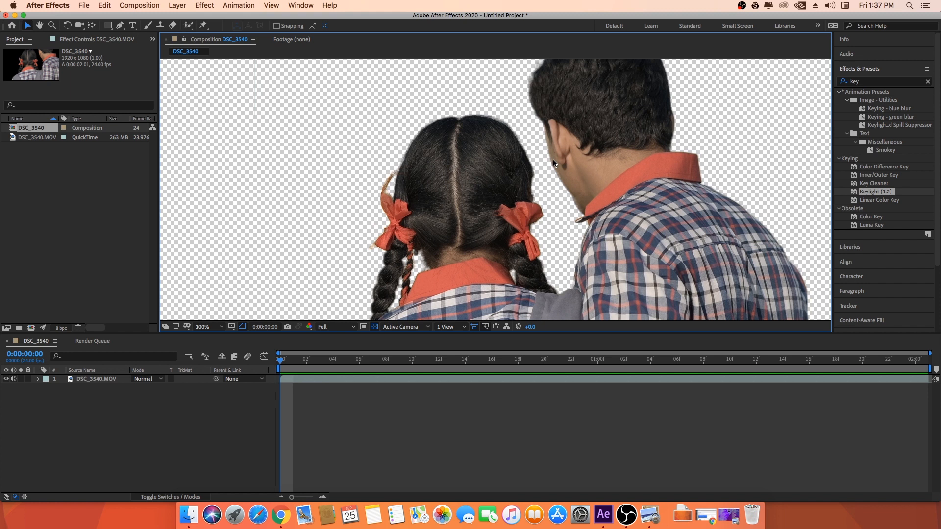
Step: Duplicate the keyed DSC_3540.MOV layer and select the upper copy
{"action": "scroll", "coordinate": [553, 163], "scroll_direction": "down", "scroll_amount": 2}
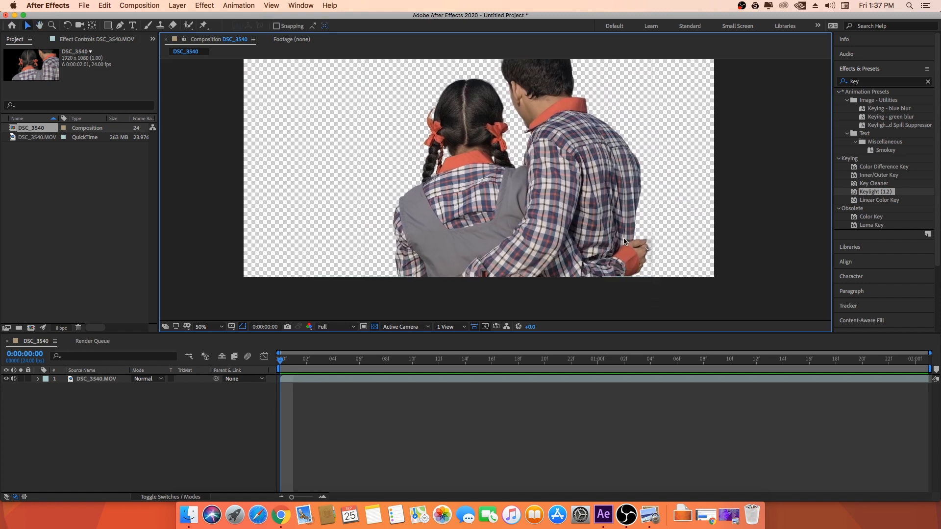
{"action": "scroll", "coordinate": [554, 172], "scroll_direction": "up", "scroll_amount": 1}
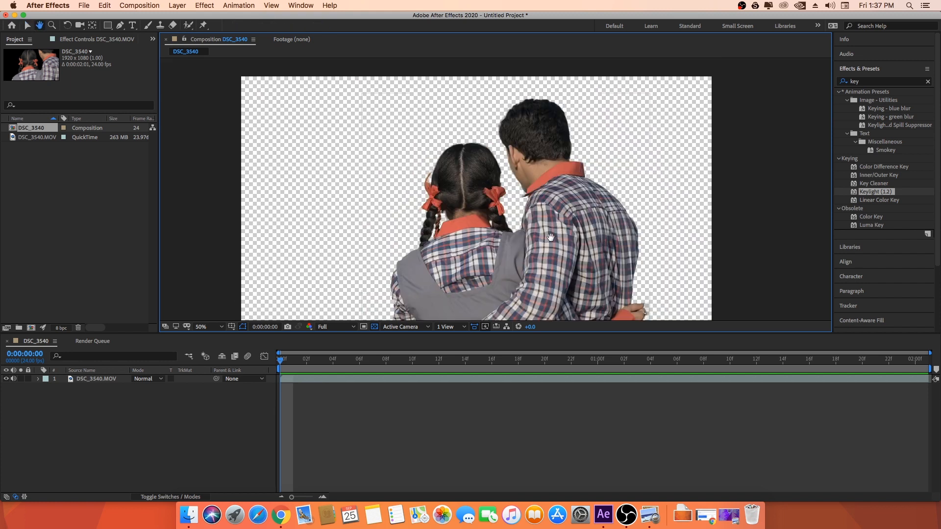
{"action": "scroll", "coordinate": [563, 185], "scroll_direction": "up", "scroll_amount": 2}
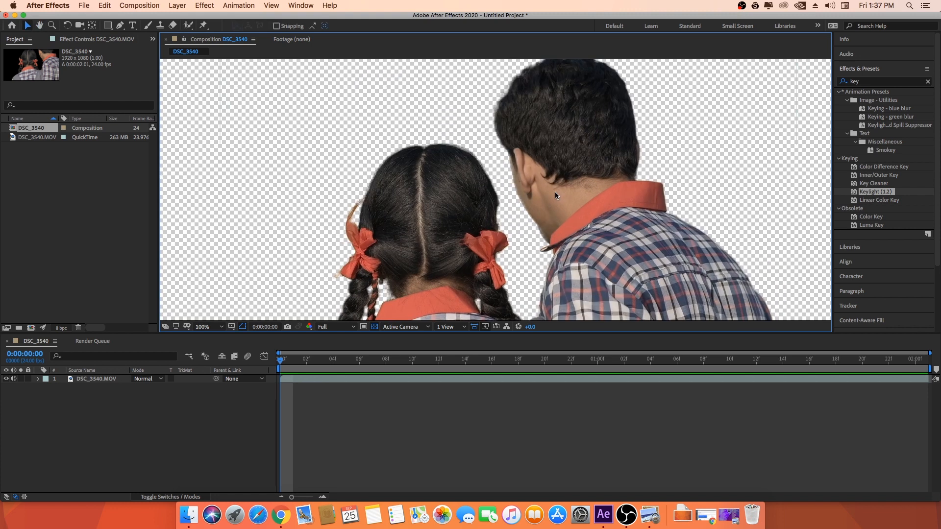
{"action": "scroll", "coordinate": [510, 189], "scroll_direction": "down", "scroll_amount": 2}
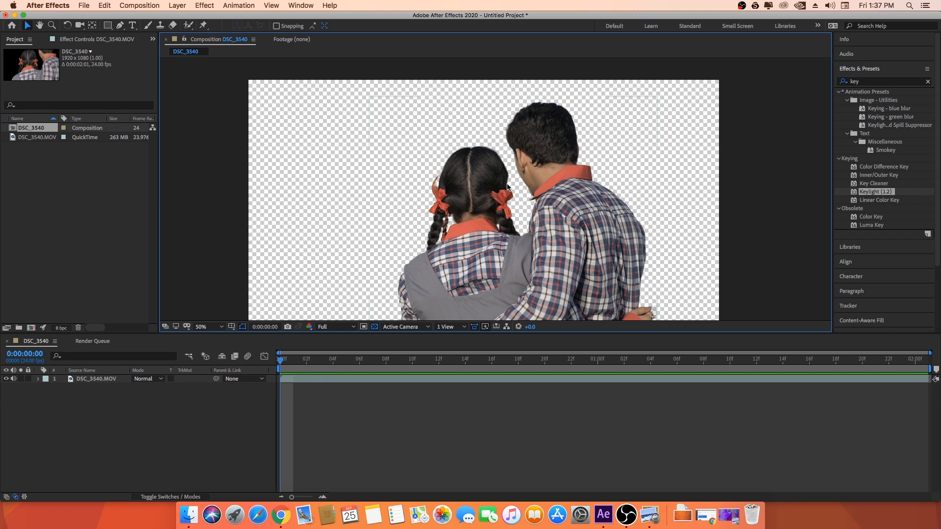
{"action": "left_click", "coordinate": [101, 379]}
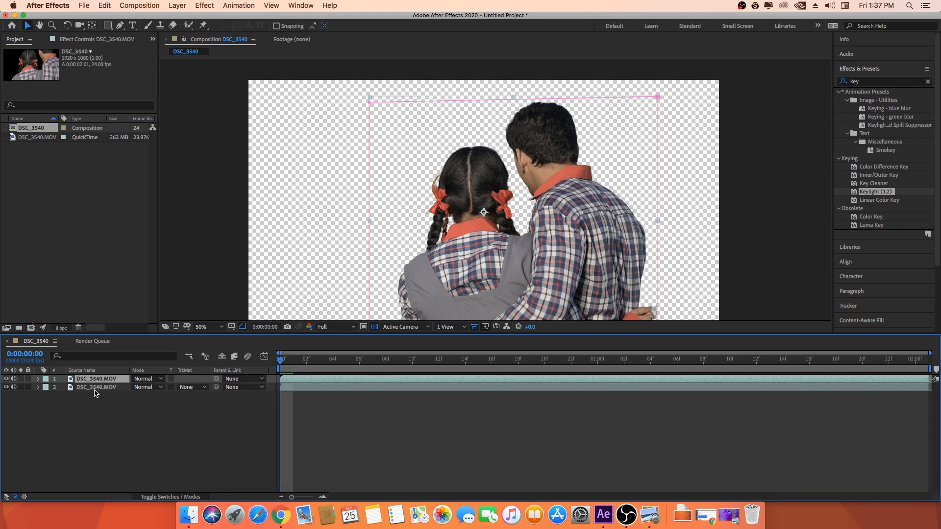
{"action": "left_click", "coordinate": [100, 387]}
{"action": "left_click", "coordinate": [97, 380]}
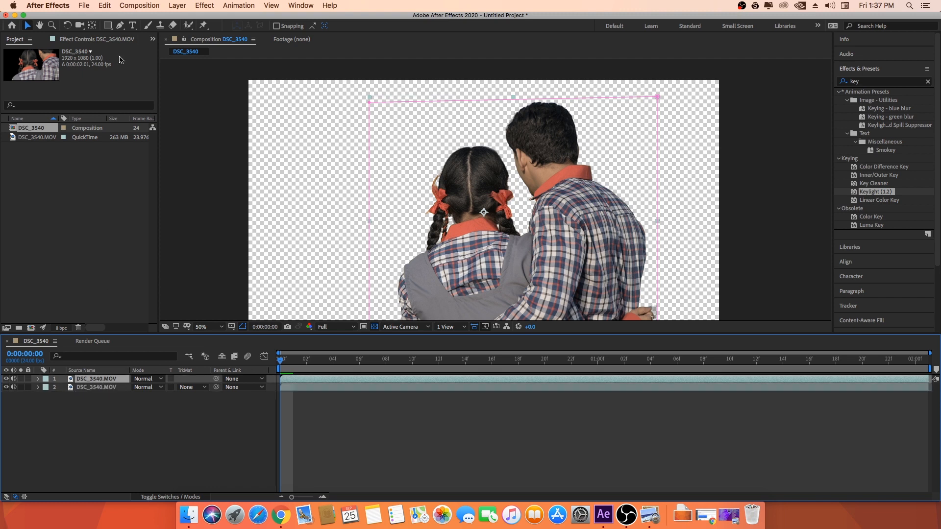
Step: Delete the Keylight effect from the upper DSC_3540.MOV copy so it shows the original green background
{"action": "left_click", "coordinate": [94, 40]}
{"action": "left_click", "coordinate": [27, 60]}
{"action": "key", "text": "Delete"}
{"action": "left_click", "coordinate": [5, 39]}
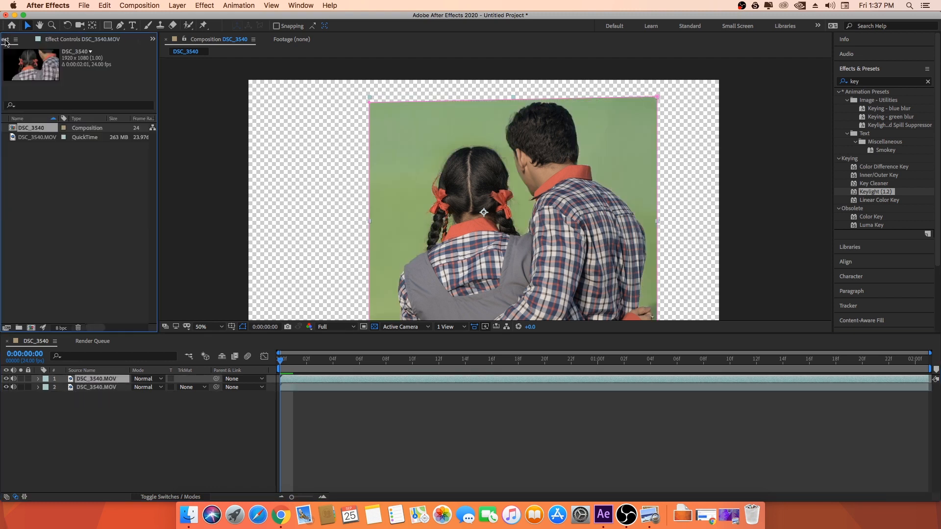
{"action": "left_click", "coordinate": [91, 379]}
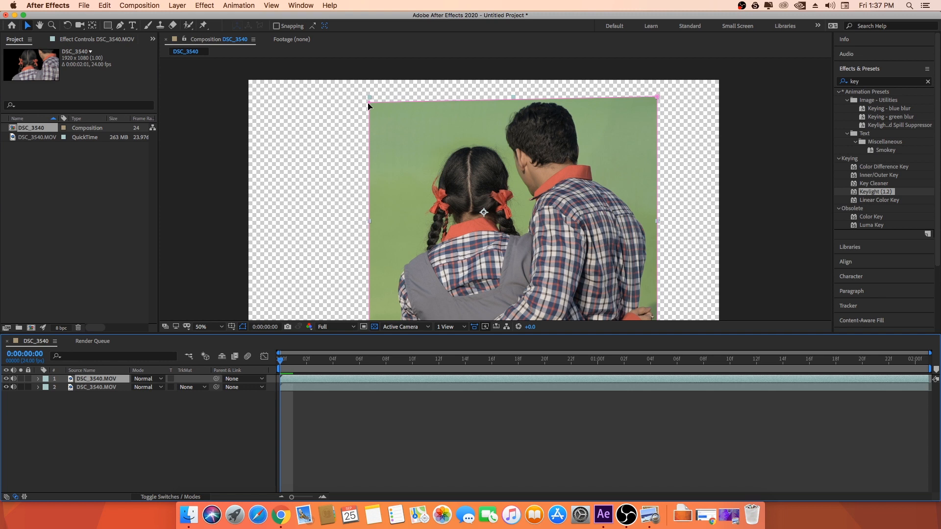
Step: Raise the lower edge of the upper copy's mask to about the middle of the couple's backs
{"action": "left_click", "coordinate": [580, 183]}
{"action": "key", "text": "comma"}
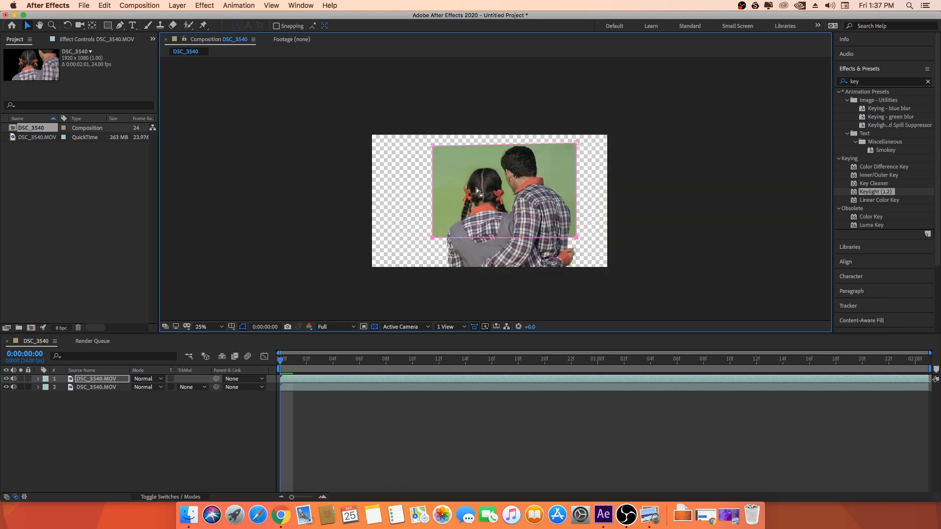
{"action": "left_click_drag", "start_coordinate": [414, 179], "coordinate": [398, 189]}
{"action": "key", "text": "shift+Up"}
{"action": "key", "text": "shift+Up"}
{"action": "key", "text": "shift+Up"}
{"action": "key", "text": "shift+Up"}
{"action": "key", "text": "shift+Down"}
{"action": "key", "text": "shift+Down"}
{"action": "key", "text": "shift+Down"}
{"action": "key", "text": "shift+Down"}
{"action": "key", "text": "Up"}
{"action": "key", "text": "Up"}
{"action": "key", "text": "Up"}
{"action": "left_click_drag", "start_coordinate": [590, 122], "coordinate": [555, 165]}
{"action": "key", "text": "super+z"}
{"action": "key", "text": "super+z"}
{"action": "key", "text": "period"}
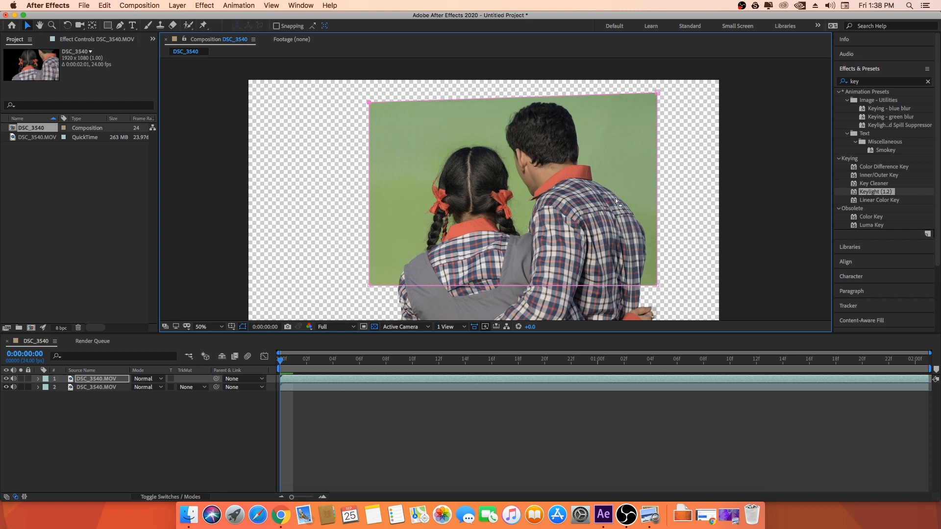
Step: Scrub through the clip to check the shortened mask against the couple's movement
{"action": "left_click", "coordinate": [290, 364]}
{"action": "key", "text": "space"}
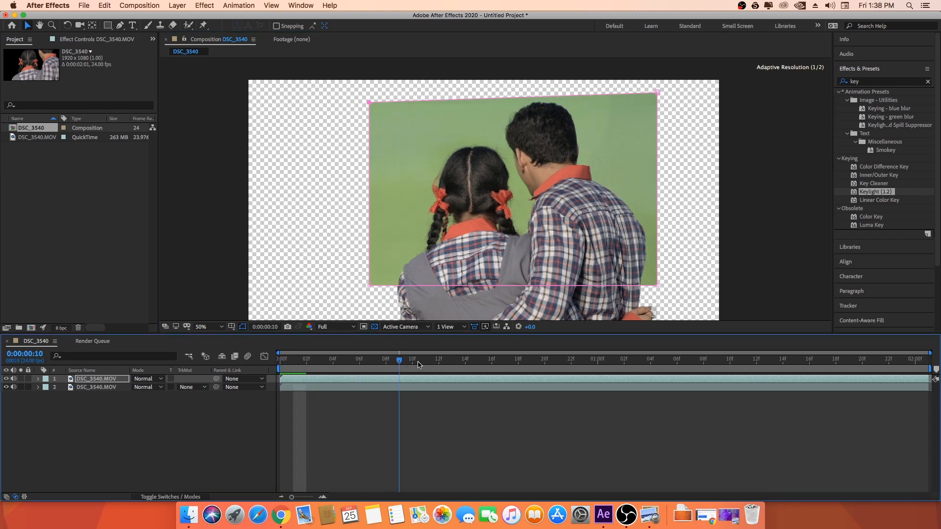
{"action": "key", "text": "space"}
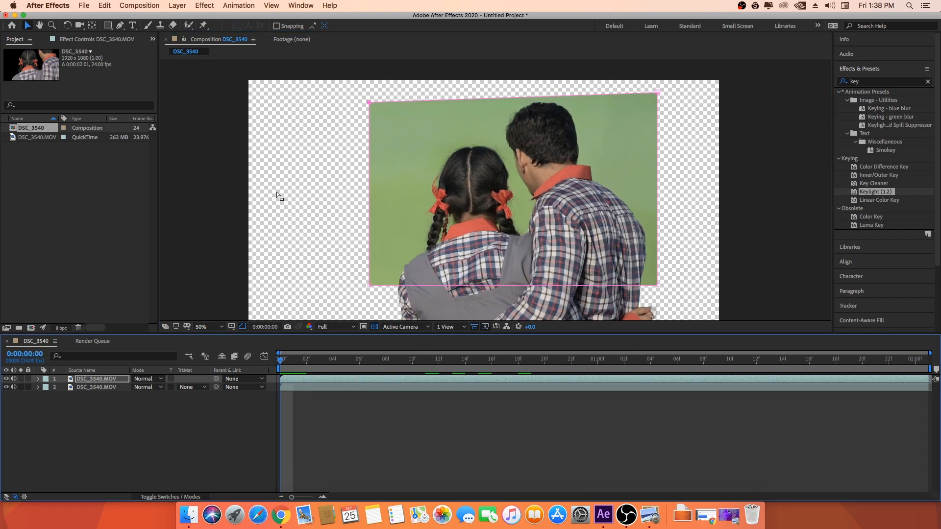
Step: Move the left edge of the upper copy's mask inward, close to the girl's braid
{"action": "left_click_drag", "start_coordinate": [381, 93], "coordinate": [306, 321]}
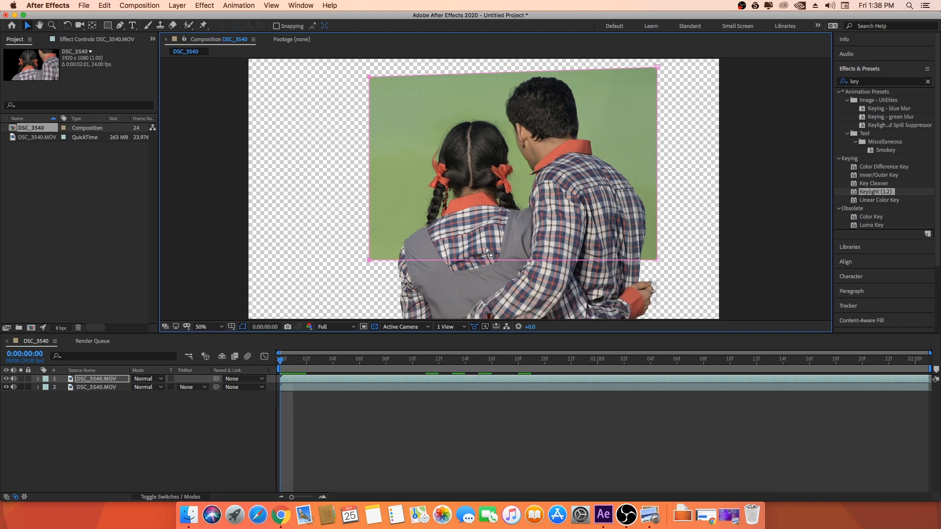
{"action": "key", "text": "shift+Right"}
{"action": "key", "text": "shift+Right"}
{"action": "key", "text": "shift+Right"}
{"action": "key", "text": "shift+Right"}
{"action": "key", "text": "shift+Right"}
{"action": "key", "text": "shift+Right"}
{"action": "key", "text": "shift+Right"}
{"action": "key", "text": "shift+Right"}
{"action": "key", "text": "Left"}
{"action": "key", "text": "Left"}
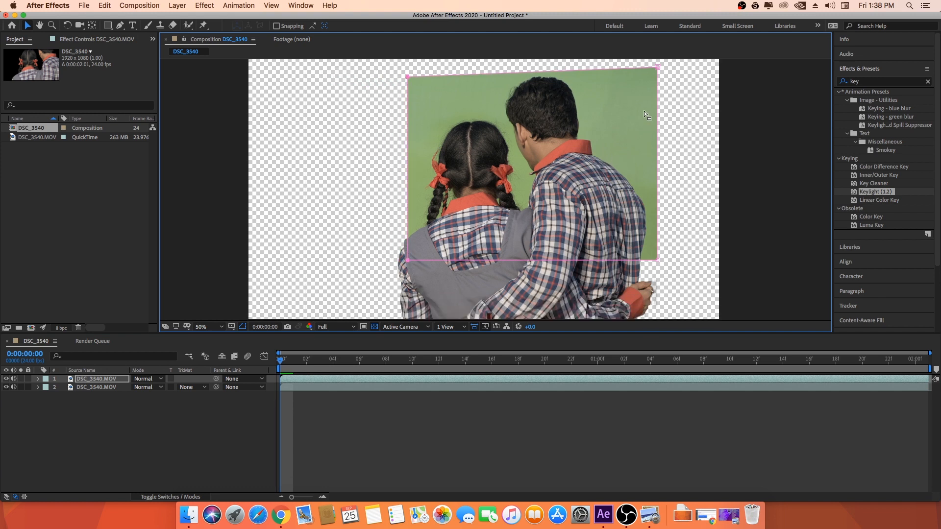
Step: Pull the mask's right corners in to the boy's collar and shoulder, tighten its left corners around the girl, and preview the clip
{"action": "left_click_drag", "start_coordinate": [653, 111], "coordinate": [651, 124]}
{"action": "left_click_drag", "start_coordinate": [703, 235], "coordinate": [703, 236]}
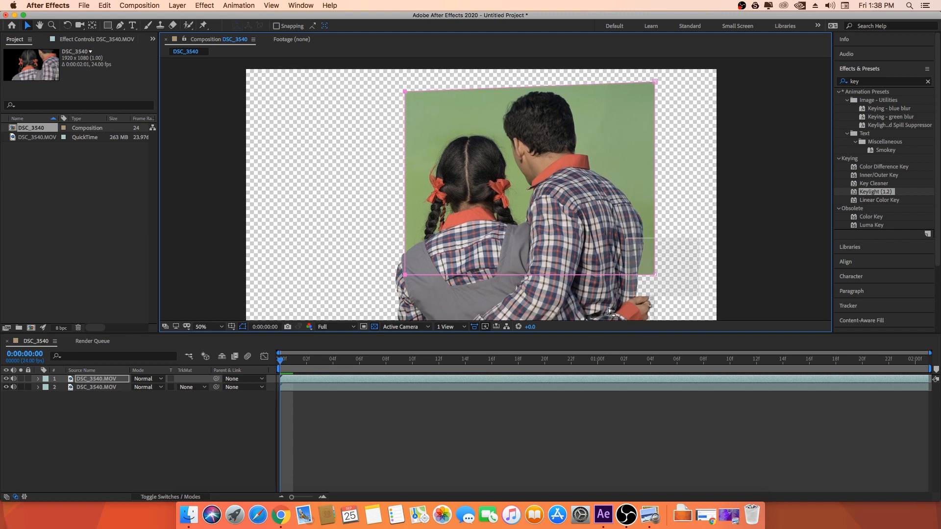
{"action": "left_click_drag", "start_coordinate": [622, 229], "coordinate": [582, 214]}
{"action": "left_click_drag", "start_coordinate": [655, 82], "coordinate": [588, 86]}
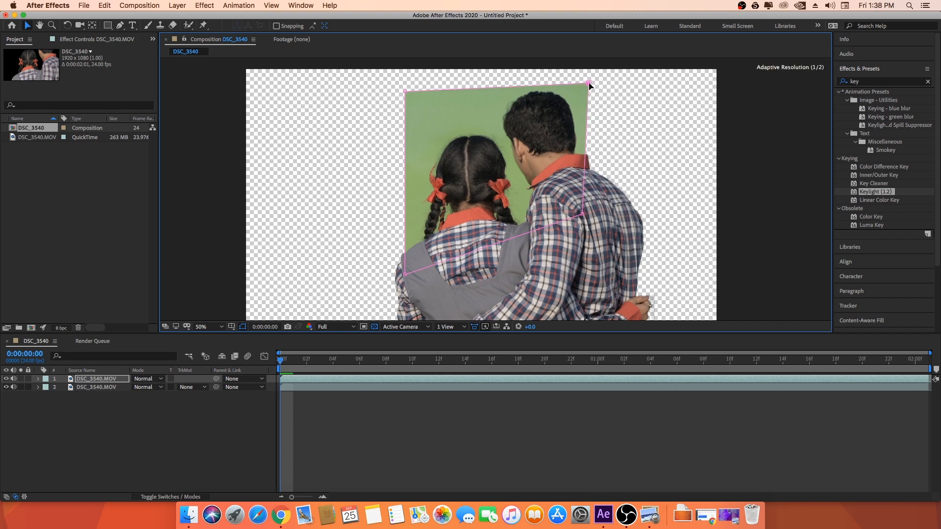
{"action": "left_click_drag", "start_coordinate": [401, 92], "coordinate": [429, 99]}
{"action": "left_click_drag", "start_coordinate": [402, 275], "coordinate": [402, 260]}
{"action": "left_click", "coordinate": [280, 361]}
{"action": "key", "text": "space"}
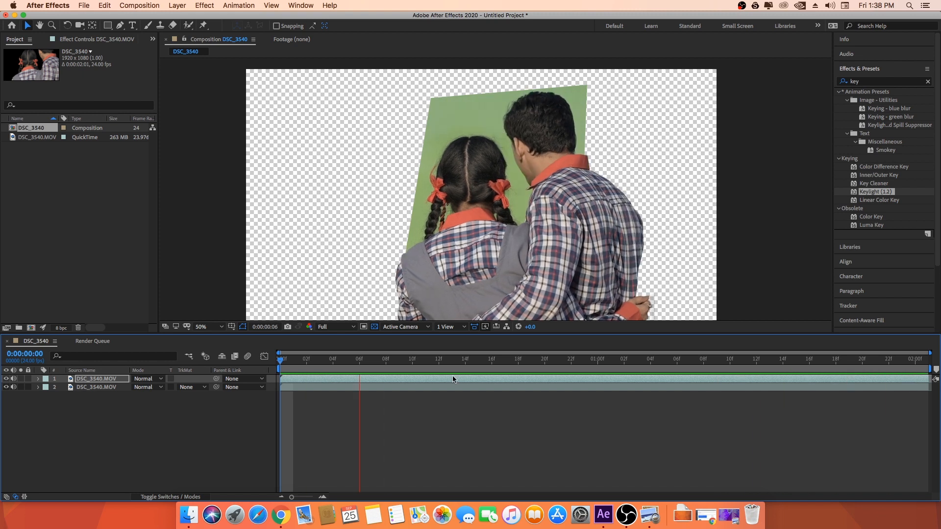
{"action": "key", "text": "space"}
Step: Open the upper DSC_3540.MOV copy in the Layer viewer and place that viewer directly beside the Composition viewer
{"action": "left_click", "coordinate": [99, 389]}
{"action": "left_click", "coordinate": [97, 381]}
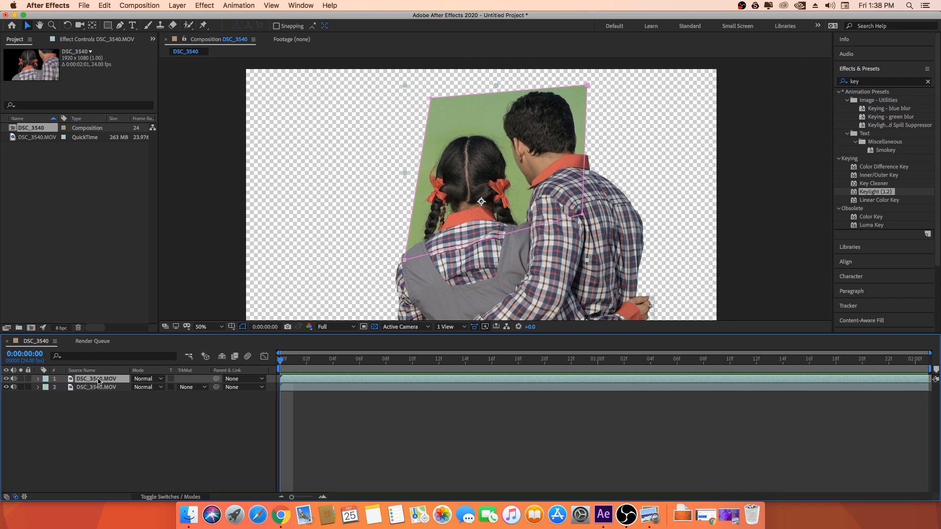
{"action": "double_click", "coordinate": [99, 380]}
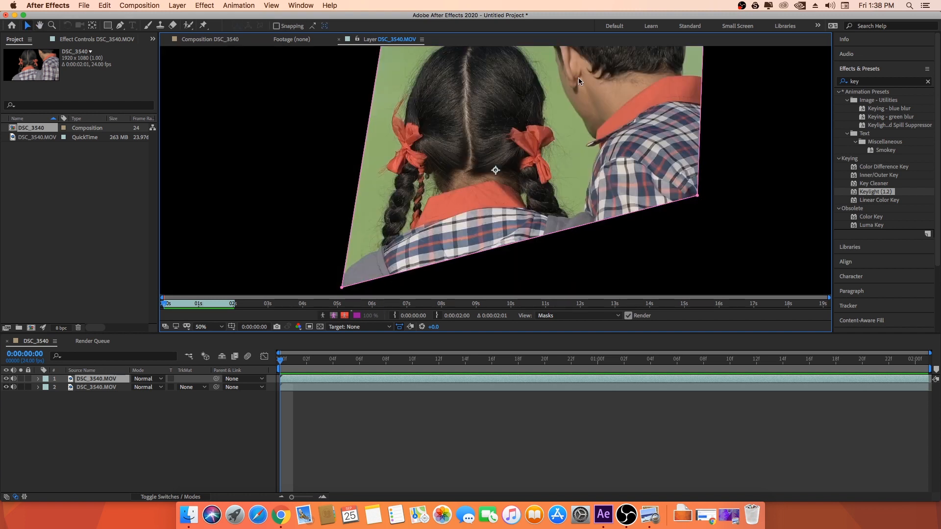
{"action": "left_click", "coordinate": [211, 39]}
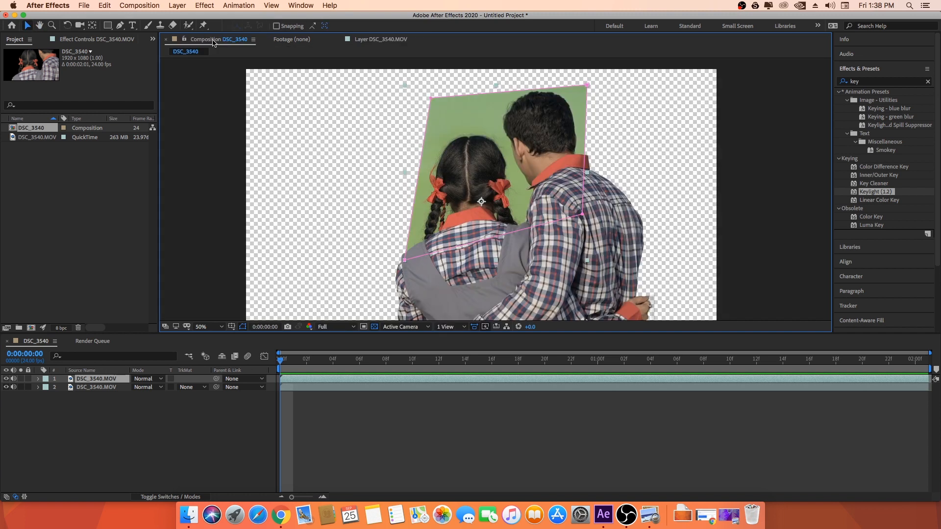
{"action": "left_click", "coordinate": [301, 39]}
{"action": "left_click", "coordinate": [358, 42]}
{"action": "left_click", "coordinate": [378, 40]}
{"action": "left_click", "coordinate": [293, 43]}
{"action": "left_click_drag", "start_coordinate": [363, 42], "coordinate": [292, 43]}
{"action": "scroll", "coordinate": [615, 151], "scroll_direction": "up", "scroll_amount": 2}
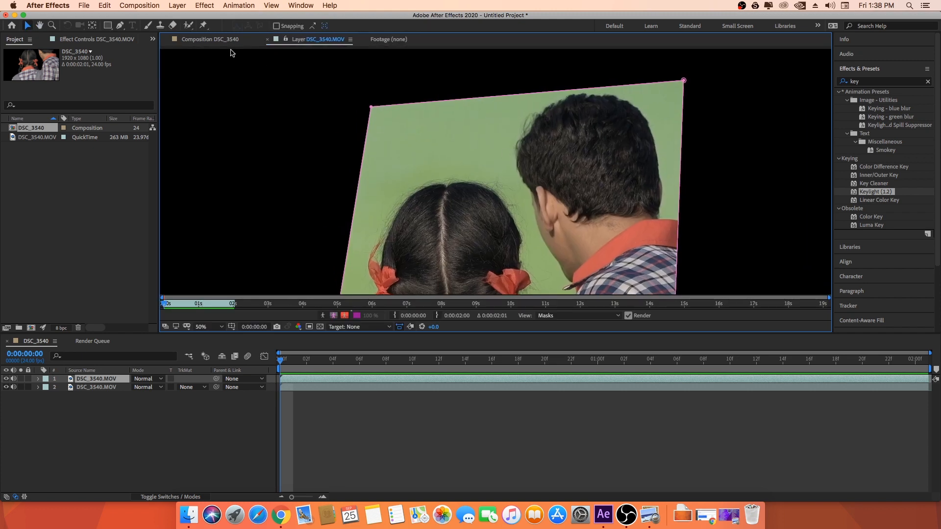
Step: Mark the girl's head as foreground with Roto Brush strokes across her hair
{"action": "left_click_drag", "start_coordinate": [188, 28], "coordinate": [268, 28]}
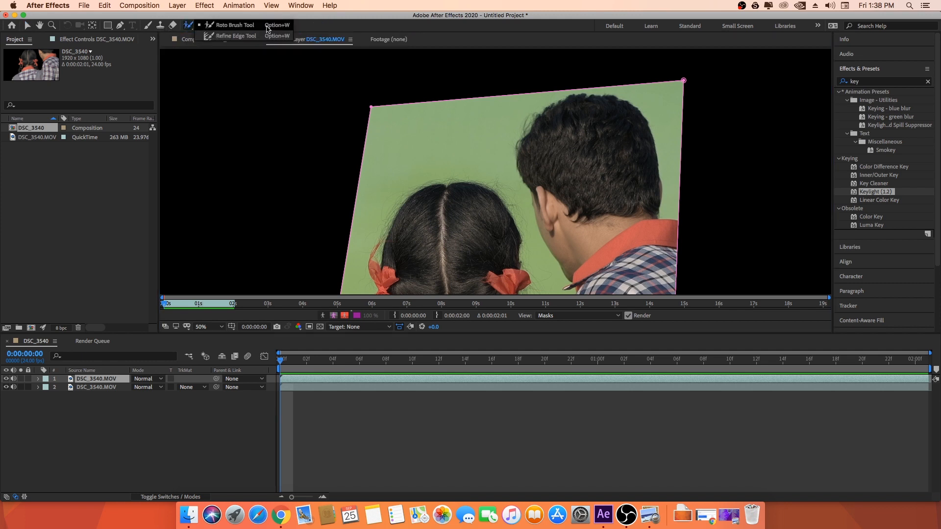
{"action": "left_click", "coordinate": [239, 28]}
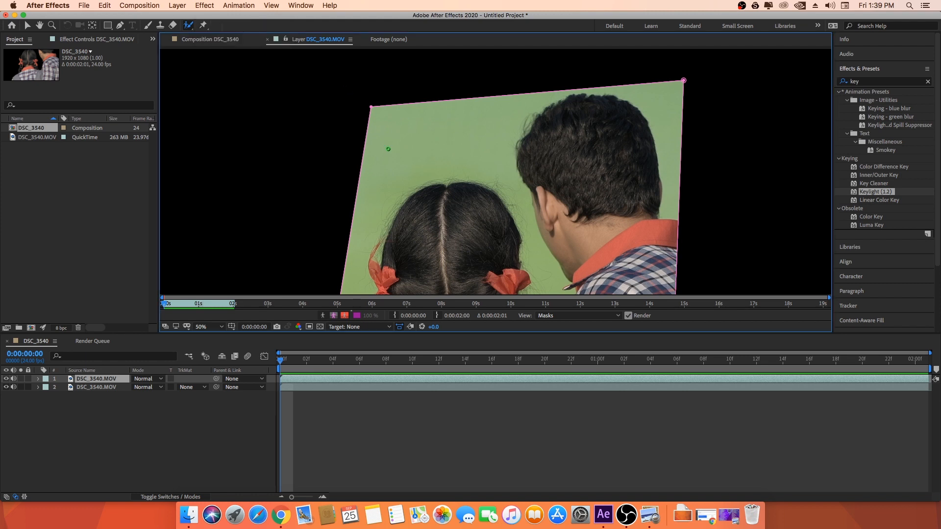
{"action": "scroll", "coordinate": [476, 206], "scroll_direction": "down", "scroll_amount": 3}
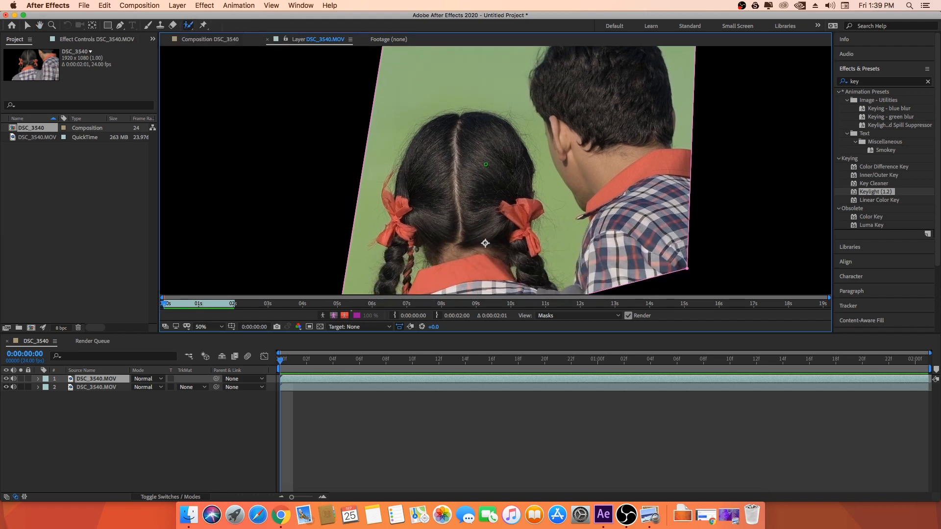
{"action": "mouse_move", "coordinate": [492, 152]}
{"action": "left_mouse_down"}
{"action": "mouse_move", "coordinate": [441, 140]}
{"action": "mouse_move", "coordinate": [427, 194]}
{"action": "mouse_move", "coordinate": [490, 154]}
{"action": "mouse_move", "coordinate": [446, 164]}
{"action": "left_mouse_up"}
{"action": "left_click_drag", "start_coordinate": [409, 210], "coordinate": [462, 143]}
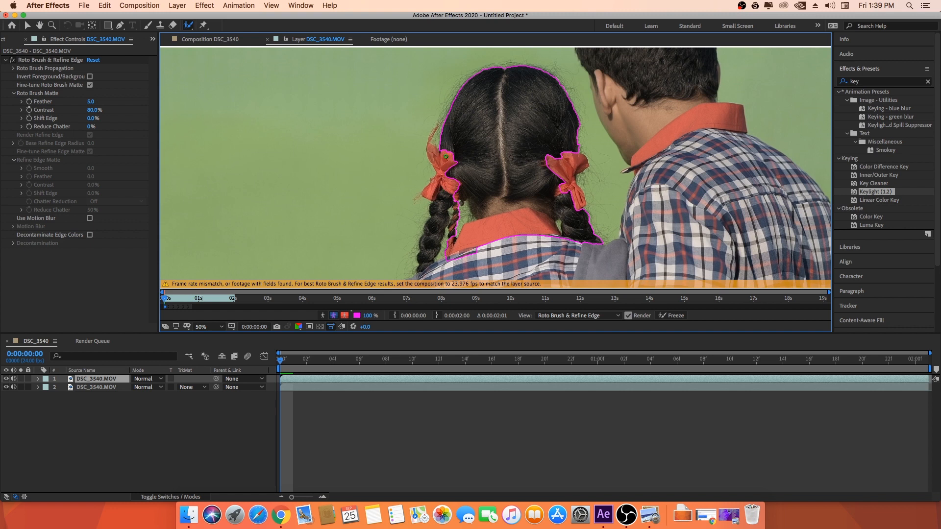
Step: Extend the Roto Brush selection over the girl's left braid down to her shoulder and over her right ribbon
{"action": "left_click_drag", "start_coordinate": [442, 194], "coordinate": [440, 207]}
{"action": "scroll", "coordinate": [461, 203], "scroll_direction": "down", "scroll_amount": 3}
{"action": "left_click_drag", "start_coordinate": [437, 204], "coordinate": [440, 224]}
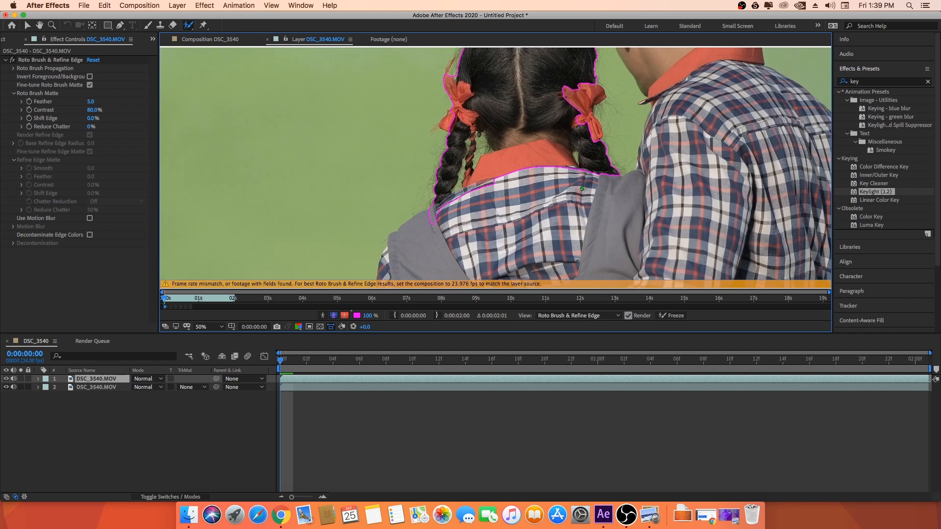
{"action": "scroll", "coordinate": [582, 189], "scroll_direction": "up", "scroll_amount": 3}
{"action": "left_click_drag", "start_coordinate": [559, 133], "coordinate": [560, 185]}
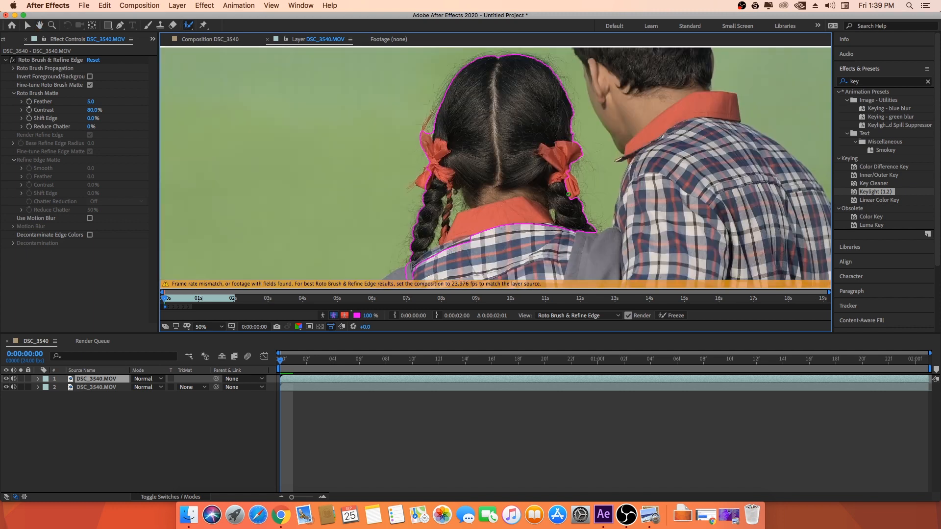
Step: Add the boy's head, neck and collar to the Roto Brush foreground selection
{"action": "scroll", "coordinate": [600, 119], "scroll_direction": "up", "scroll_amount": 5}
{"action": "mouse_move", "coordinate": [596, 92]}
{"action": "left_mouse_down"}
{"action": "mouse_move", "coordinate": [586, 99]}
{"action": "mouse_move", "coordinate": [632, 154]}
{"action": "mouse_move", "coordinate": [608, 139]}
{"action": "left_mouse_up"}
{"action": "scroll", "coordinate": [603, 95], "scroll_direction": "down", "scroll_amount": 3}
{"action": "mouse_move", "coordinate": [563, 94]}
{"action": "left_mouse_down"}
{"action": "mouse_move", "coordinate": [592, 148]}
{"action": "mouse_move", "coordinate": [612, 91]}
{"action": "left_mouse_up"}
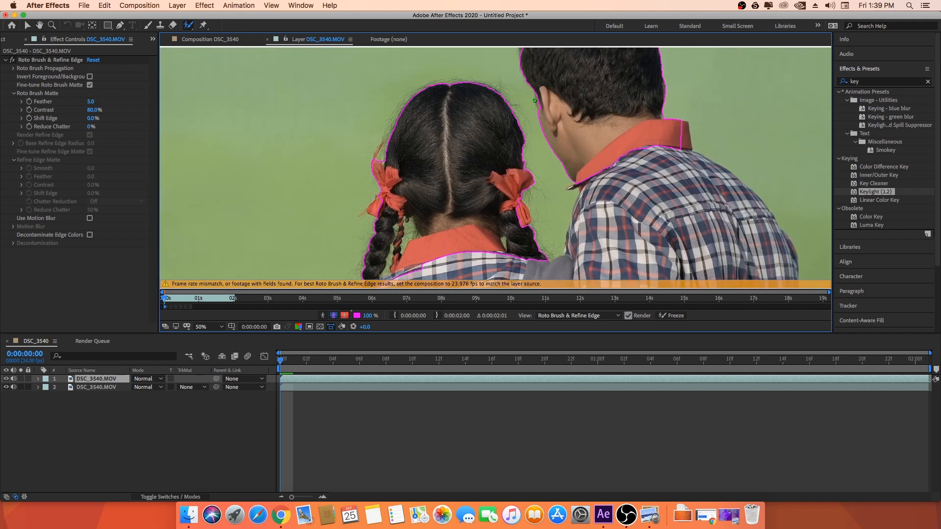
Step: Examine the Roto Brush outline around the girl's hair, ribbons, braids and shoulder and the boy's head up close
{"action": "scroll", "coordinate": [540, 103], "scroll_direction": "up", "scroll_amount": 3}
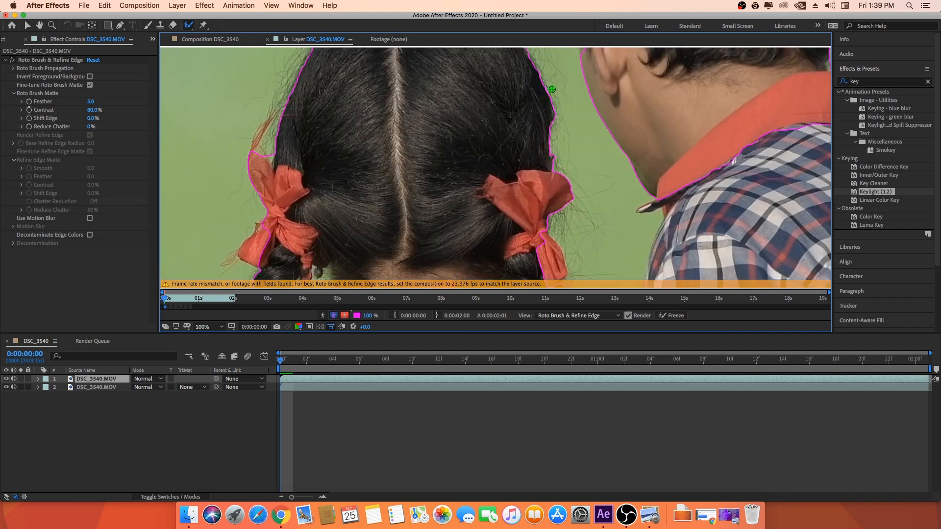
{"action": "left_click_drag", "start_coordinate": [522, 154], "coordinate": [536, 187]}
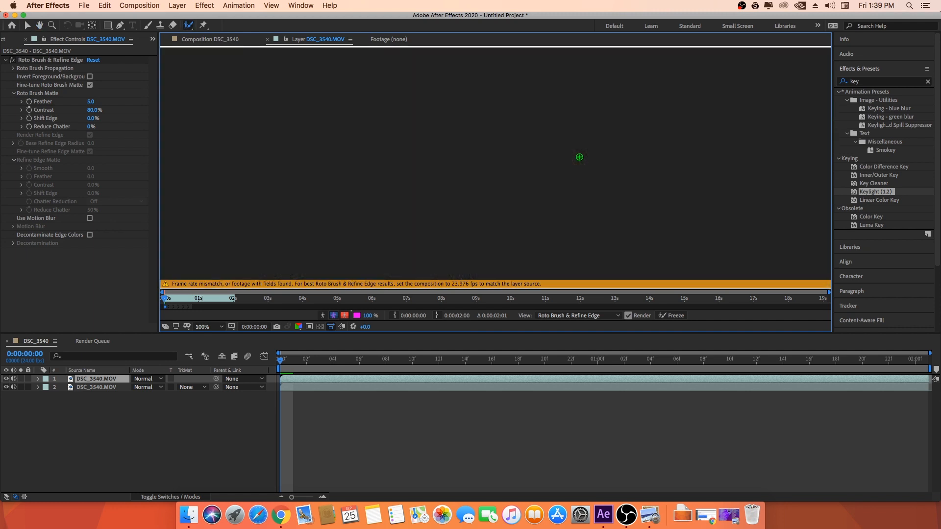
{"action": "key", "text": "space"}
{"action": "mouse_move", "coordinate": [636, 169]}
{"action": "left_mouse_down"}
{"action": "mouse_move", "coordinate": [538, 150]}
{"action": "mouse_move", "coordinate": [461, 78]}
{"action": "left_mouse_up"}
{"action": "left_click_drag", "start_coordinate": [629, 146], "coordinate": [635, 167]}
{"action": "scroll", "coordinate": [499, 165], "scroll_direction": "down", "scroll_amount": 2}
{"action": "left_click_drag", "start_coordinate": [532, 102], "coordinate": [550, 208]}
{"action": "scroll", "coordinate": [416, 153], "scroll_direction": "up", "scroll_amount": 2}
{"action": "left_click_drag", "start_coordinate": [416, 153], "coordinate": [490, 150]}
{"action": "left_click_drag", "start_coordinate": [417, 189], "coordinate": [515, 120]}
{"action": "left_click_drag", "start_coordinate": [456, 259], "coordinate": [550, 86]}
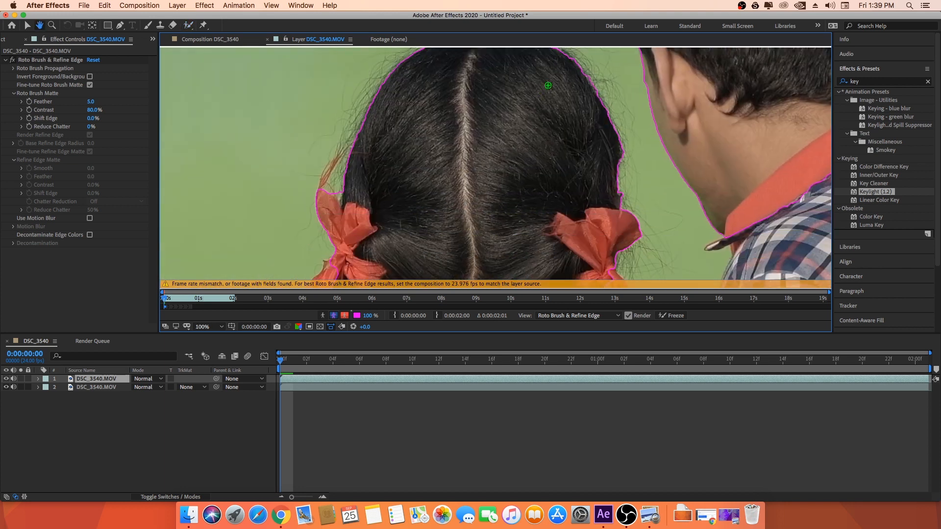
{"action": "left_click_drag", "start_coordinate": [421, 118], "coordinate": [450, 48]}
{"action": "left_click_drag", "start_coordinate": [332, 184], "coordinate": [450, 108]}
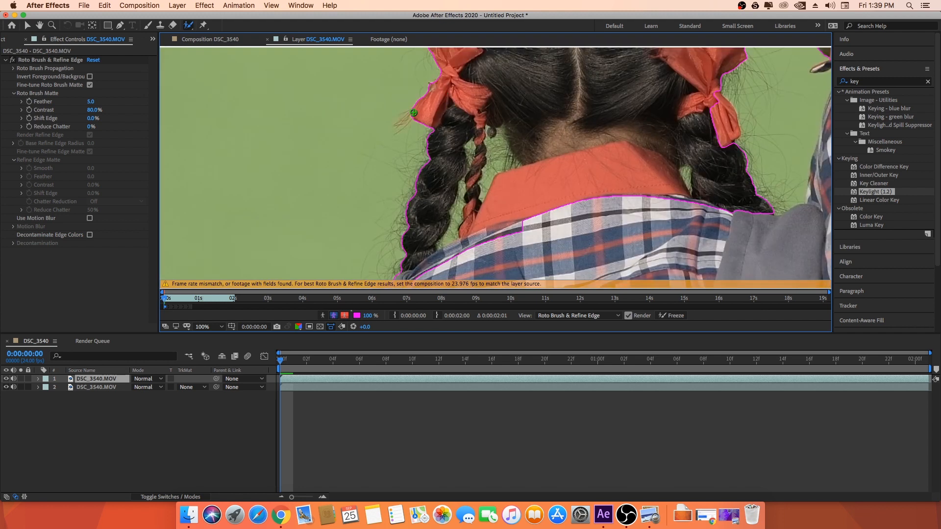
{"action": "left_click_drag", "start_coordinate": [410, 187], "coordinate": [448, 106]}
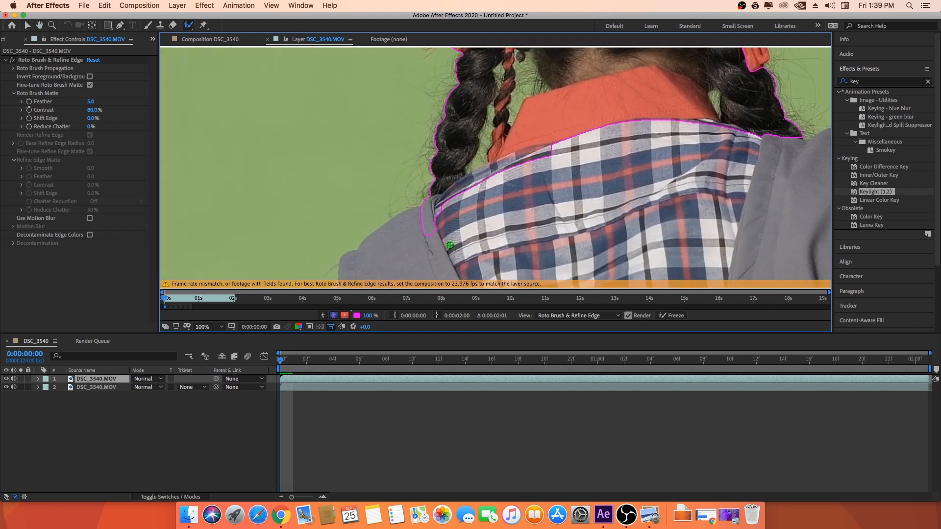
{"action": "left_click_drag", "start_coordinate": [711, 166], "coordinate": [575, 219]}
{"action": "mouse_move", "coordinate": [558, 166]}
{"action": "left_mouse_down"}
{"action": "mouse_move", "coordinate": [566, 197]}
{"action": "mouse_move", "coordinate": [545, 213]}
{"action": "left_mouse_up"}
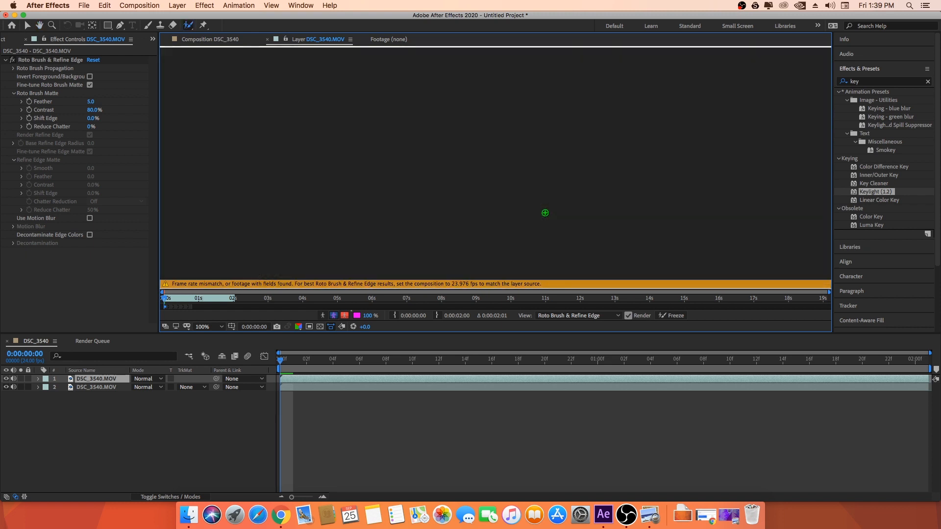
{"action": "left_click_drag", "start_coordinate": [594, 180], "coordinate": [560, 237]}
{"action": "left_click_drag", "start_coordinate": [578, 129], "coordinate": [527, 194]}
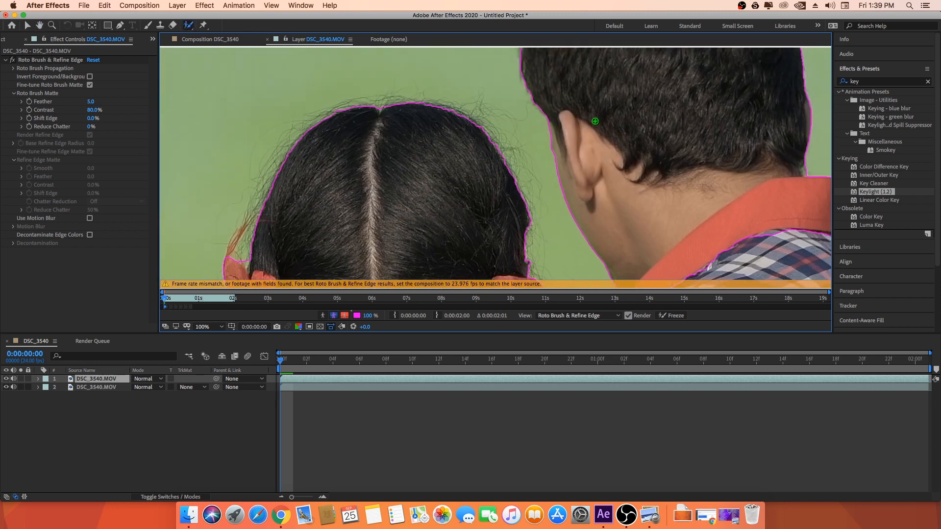
Step: Inspect the Roto Brush outline along the top of the girl's head and the boy's ear, jaw and collar
{"action": "left_click_drag", "start_coordinate": [633, 109], "coordinate": [608, 189]}
{"action": "left_click_drag", "start_coordinate": [569, 98], "coordinate": [514, 170]}
{"action": "left_click_drag", "start_coordinate": [600, 257], "coordinate": [468, 86]}
{"action": "mouse_move", "coordinate": [531, 168]}
{"action": "left_mouse_down"}
{"action": "mouse_move", "coordinate": [588, 88]}
{"action": "mouse_move", "coordinate": [650, 64]}
{"action": "left_mouse_up"}
{"action": "left_click_drag", "start_coordinate": [500, 153], "coordinate": [496, 168]}
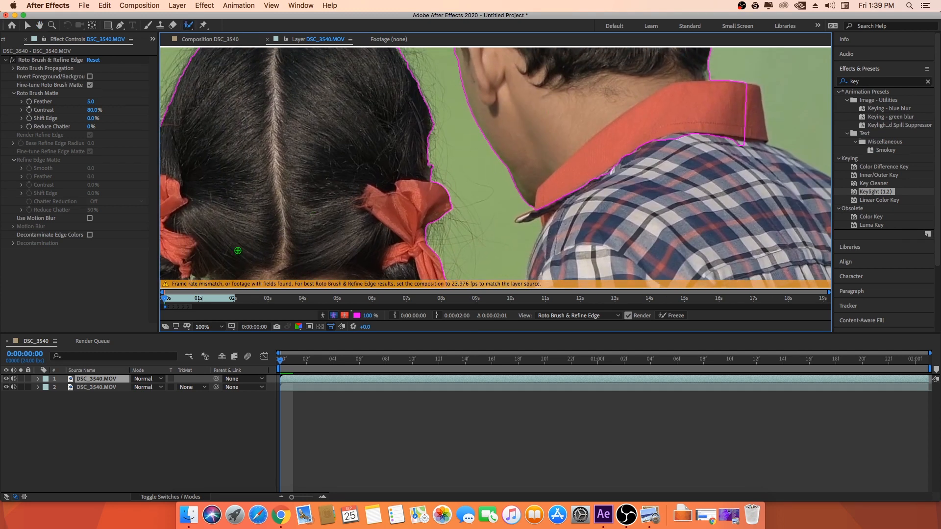
{"action": "scroll", "coordinate": [274, 76], "scroll_direction": "up", "scroll_amount": 3}
Step: Hide the lower DSC_3540 layer in the composition and inspect the cut-out edges of both heads
{"action": "left_click", "coordinate": [212, 42]}
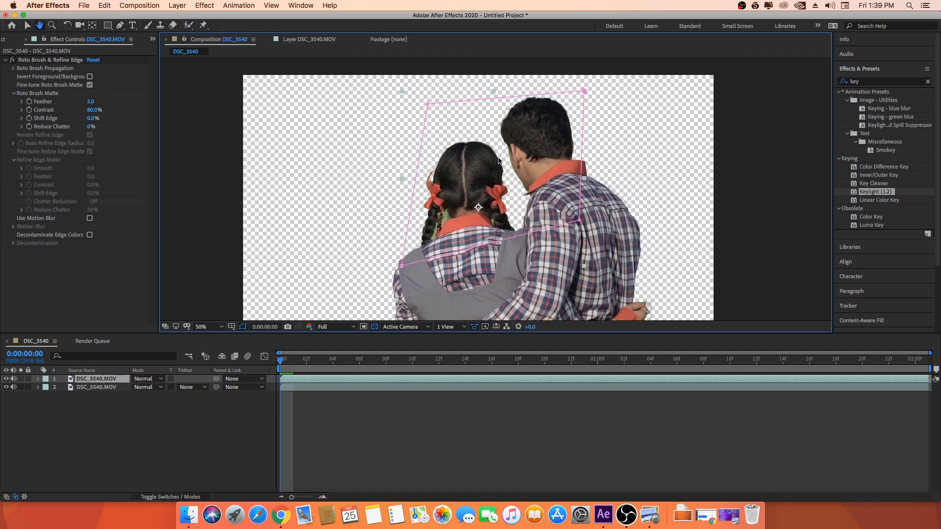
{"action": "left_click", "coordinate": [7, 390]}
{"action": "scroll", "coordinate": [491, 166], "scroll_direction": "up", "scroll_amount": 4}
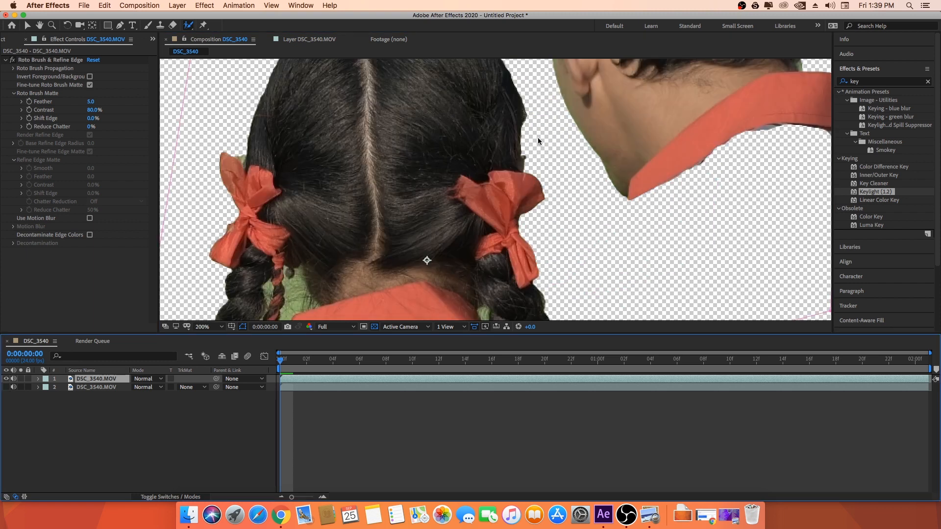
{"action": "left_click_drag", "start_coordinate": [537, 137], "coordinate": [534, 231]}
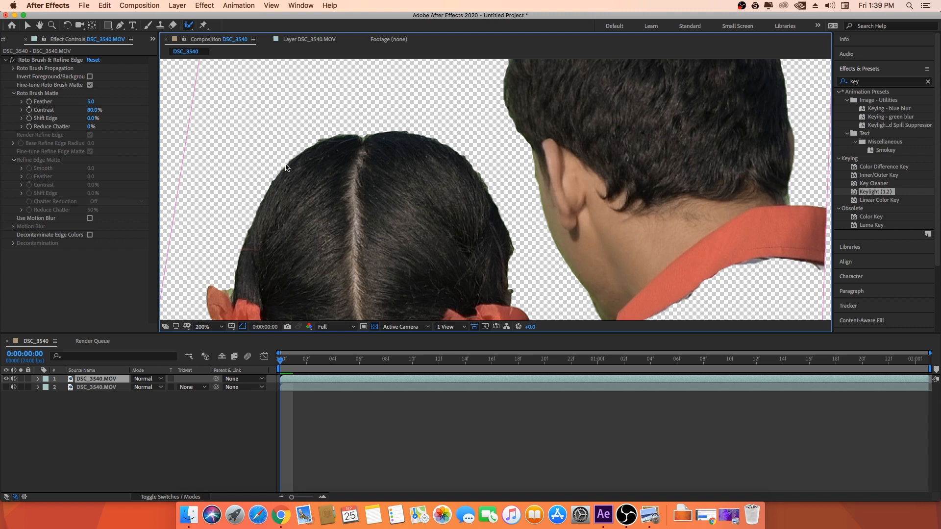
{"action": "left_click_drag", "start_coordinate": [283, 236], "coordinate": [421, 135]}
{"action": "left_click_drag", "start_coordinate": [668, 80], "coordinate": [450, 203]}
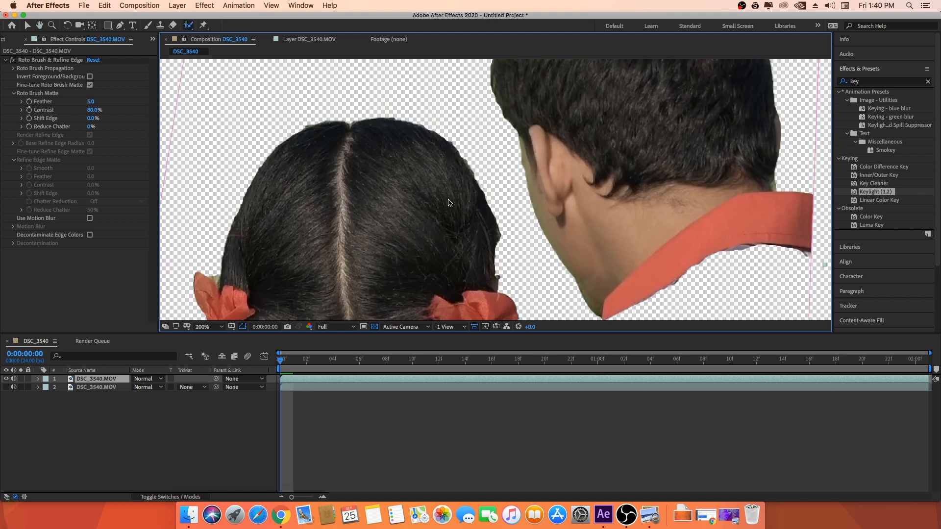
{"action": "scroll", "coordinate": [508, 224], "scroll_direction": "down", "scroll_amount": 3}
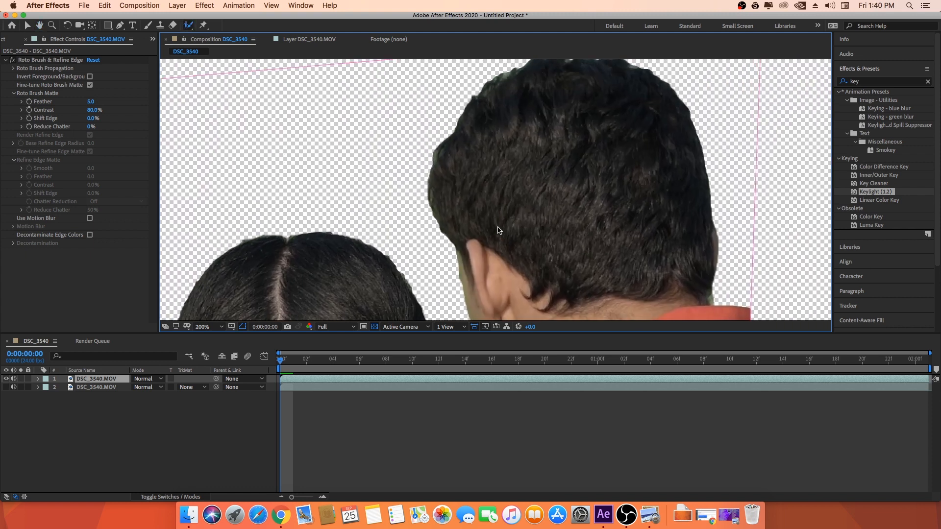
{"action": "left_click_drag", "start_coordinate": [547, 221], "coordinate": [557, 180]}
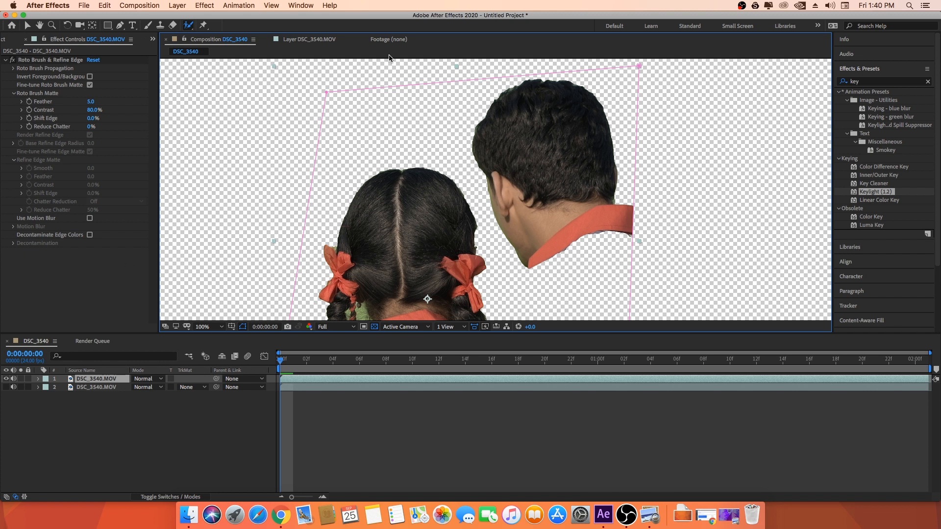
Step: Paint a Refine Edge stroke in the Layer view along the flyaway hair across the top of the girl's head
{"action": "left_click", "coordinate": [328, 43]}
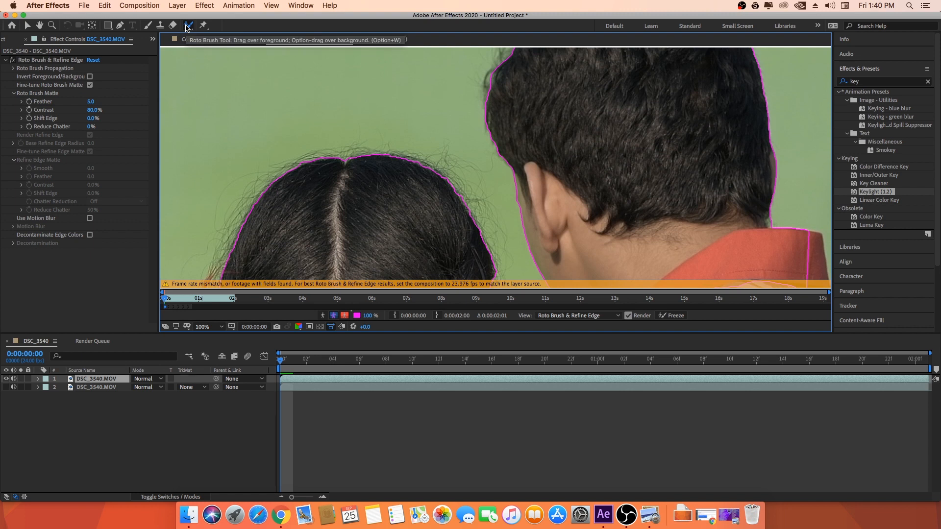
{"action": "left_click_drag", "start_coordinate": [189, 29], "coordinate": [238, 38]}
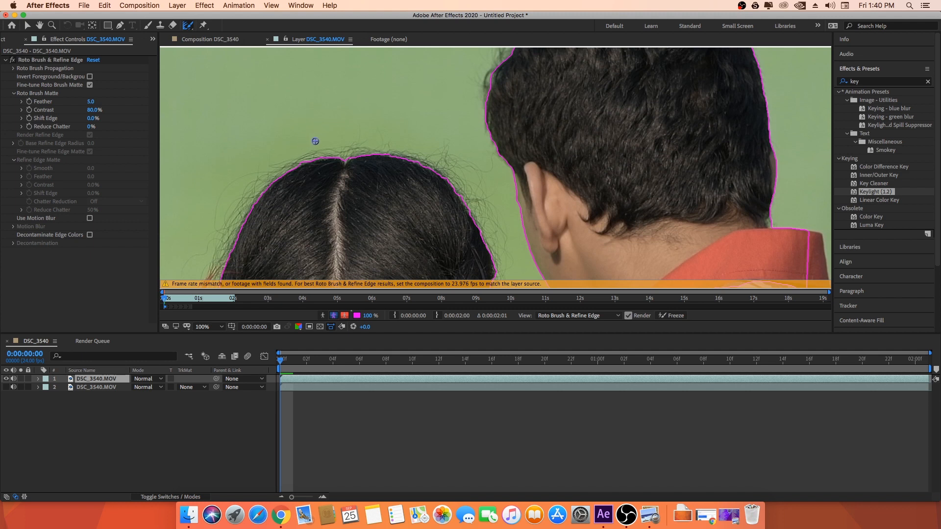
{"action": "mouse_move", "coordinate": [317, 137]}
{"action": "left_mouse_down"}
{"action": "mouse_move", "coordinate": [389, 140]}
{"action": "mouse_move", "coordinate": [380, 129]}
{"action": "mouse_move", "coordinate": [294, 153]}
{"action": "mouse_move", "coordinate": [261, 219]}
{"action": "mouse_move", "coordinate": [275, 219]}
{"action": "mouse_move", "coordinate": [392, 130]}
{"action": "mouse_move", "coordinate": [446, 122]}
{"action": "mouse_move", "coordinate": [519, 151]}
{"action": "mouse_move", "coordinate": [498, 175]}
{"action": "mouse_move", "coordinate": [511, 187]}
{"action": "left_mouse_up"}
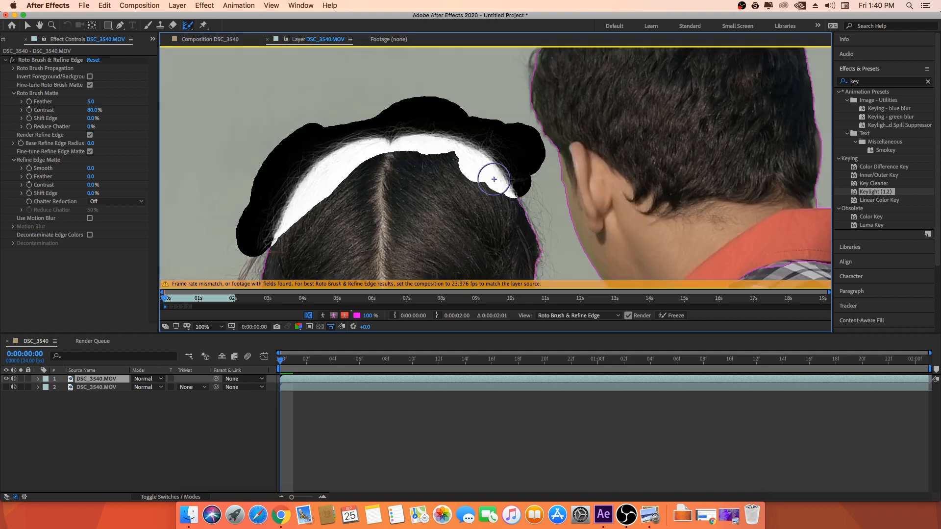
{"action": "scroll", "coordinate": [316, 177], "scroll_direction": "up", "scroll_amount": 1}
{"action": "left_click_drag", "start_coordinate": [313, 156], "coordinate": [417, 170]}
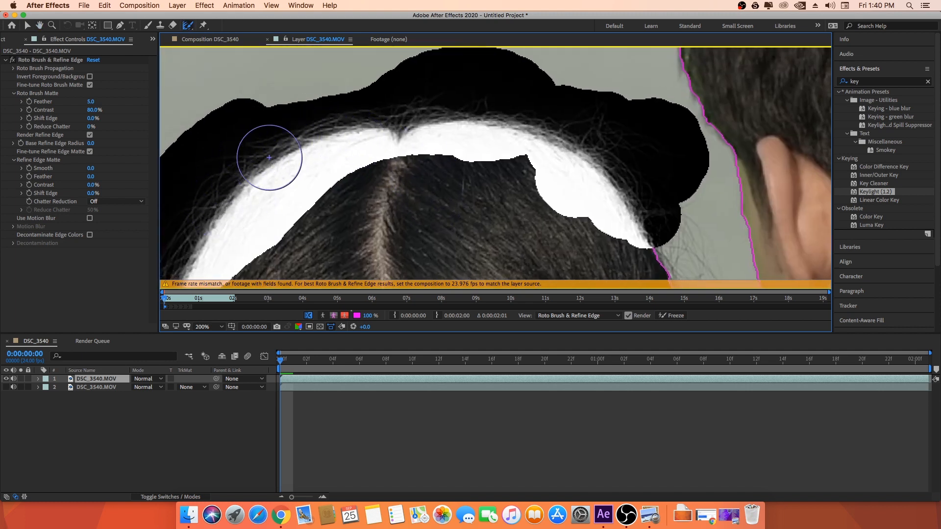
Step: Extend the Refine Edge strokes down the left side of the girl's hair, past her left ribbon to the braid
{"action": "scroll", "coordinate": [273, 173], "scroll_direction": "down", "scroll_amount": 1}
{"action": "mouse_move", "coordinate": [443, 125]}
{"action": "left_mouse_down"}
{"action": "mouse_move", "coordinate": [409, 227]}
{"action": "mouse_move", "coordinate": [443, 120]}
{"action": "mouse_move", "coordinate": [402, 184]}
{"action": "mouse_move", "coordinate": [429, 245]}
{"action": "mouse_move", "coordinate": [427, 191]}
{"action": "left_mouse_up"}
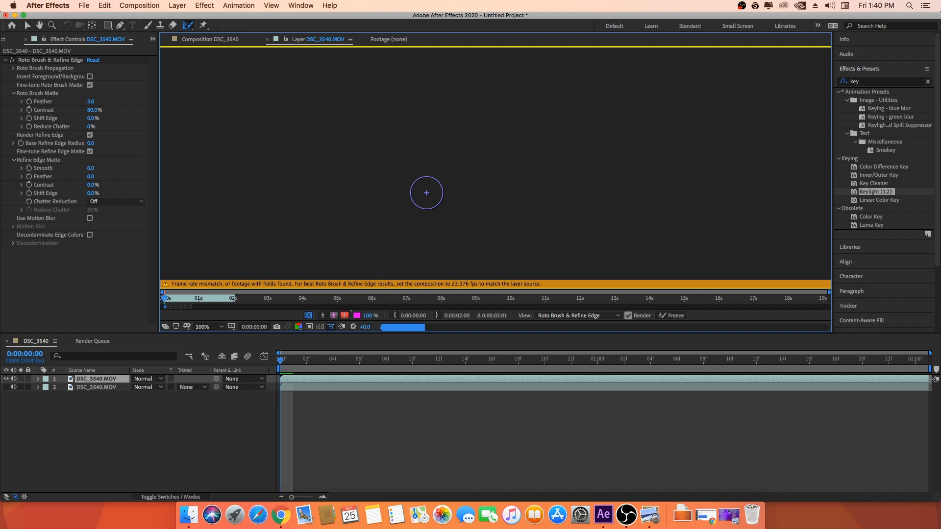
{"action": "left_click_drag", "start_coordinate": [437, 206], "coordinate": [444, 125]}
{"action": "mouse_move", "coordinate": [444, 177]}
{"action": "left_mouse_down"}
{"action": "mouse_move", "coordinate": [431, 226]}
{"action": "mouse_move", "coordinate": [424, 186]}
{"action": "mouse_move", "coordinate": [437, 255]}
{"action": "left_mouse_up"}
{"action": "left_click_drag", "start_coordinate": [488, 128], "coordinate": [489, 157]}
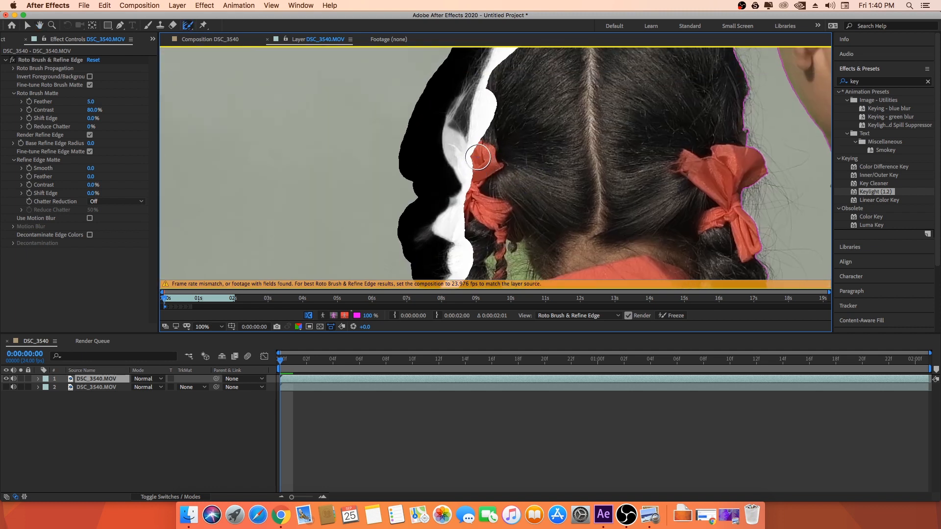
Step: Erase the Refine Edge area covering the girl's left ribbon and refine the outer edge of her left braid
{"action": "scroll", "coordinate": [456, 146], "scroll_direction": "up", "scroll_amount": 2}
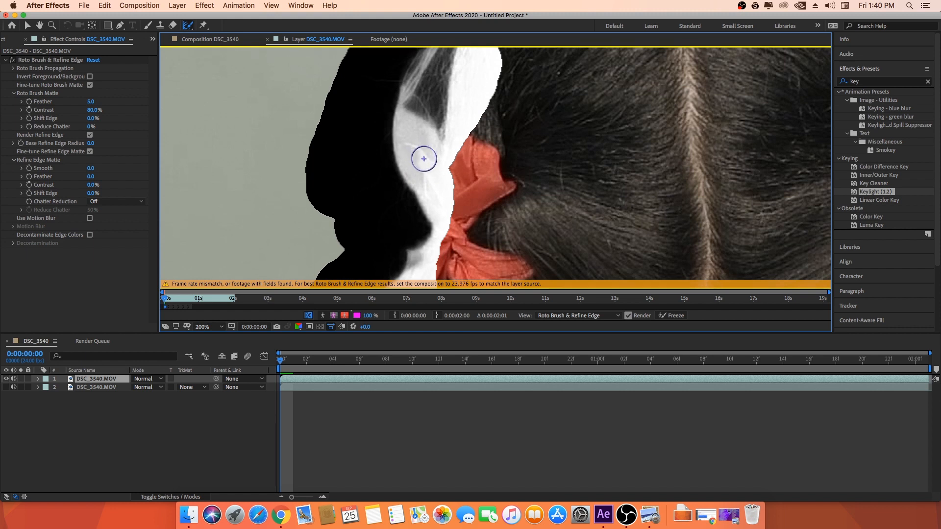
{"action": "mouse_move", "coordinate": [425, 157]}
{"action": "left_mouse_down"}
{"action": "mouse_move", "coordinate": [458, 176]}
{"action": "mouse_move", "coordinate": [451, 157]}
{"action": "left_mouse_up"}
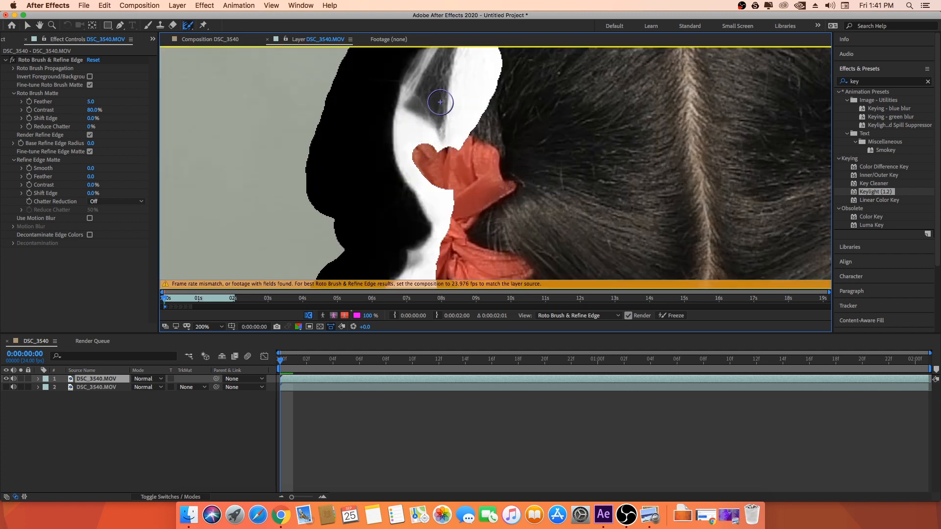
{"action": "left_click_drag", "start_coordinate": [441, 101], "coordinate": [437, 218]}
{"action": "left_click_drag", "start_coordinate": [440, 276], "coordinate": [519, 75]}
{"action": "mouse_move", "coordinate": [503, 238]}
{"action": "left_mouse_down"}
{"action": "mouse_move", "coordinate": [499, 191]}
{"action": "mouse_move", "coordinate": [459, 237]}
{"action": "mouse_move", "coordinate": [412, 137]}
{"action": "mouse_move", "coordinate": [374, 147]}
{"action": "mouse_move", "coordinate": [357, 220]}
{"action": "mouse_move", "coordinate": [415, 220]}
{"action": "mouse_move", "coordinate": [427, 269]}
{"action": "mouse_move", "coordinate": [437, 233]}
{"action": "left_mouse_up"}
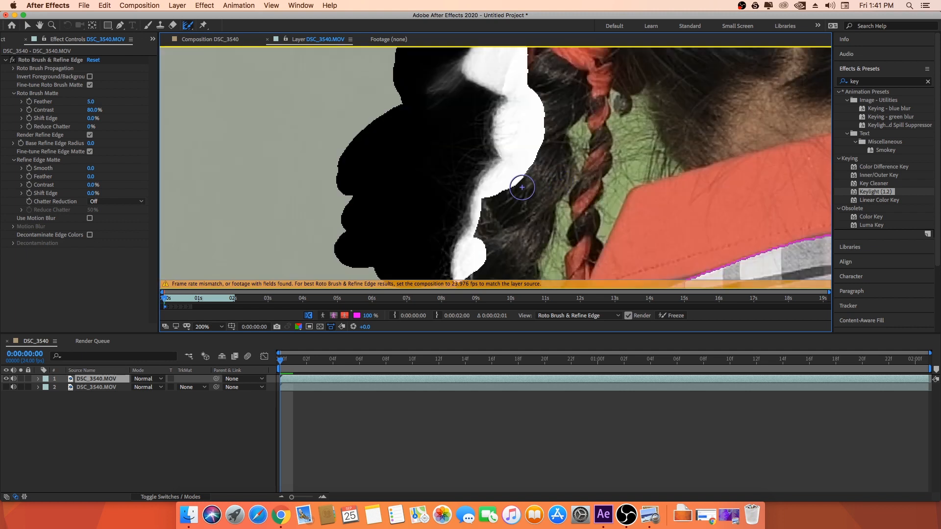
{"action": "scroll", "coordinate": [522, 188], "scroll_direction": "down", "scroll_amount": 1}
{"action": "left_click_drag", "start_coordinate": [519, 188], "coordinate": [503, 280]}
Step: Paint Refine Edge strokes down the right side of the girl's hair, over the ribbon edge to the right braid
{"action": "left_click_drag", "start_coordinate": [676, 55], "coordinate": [597, 124]}
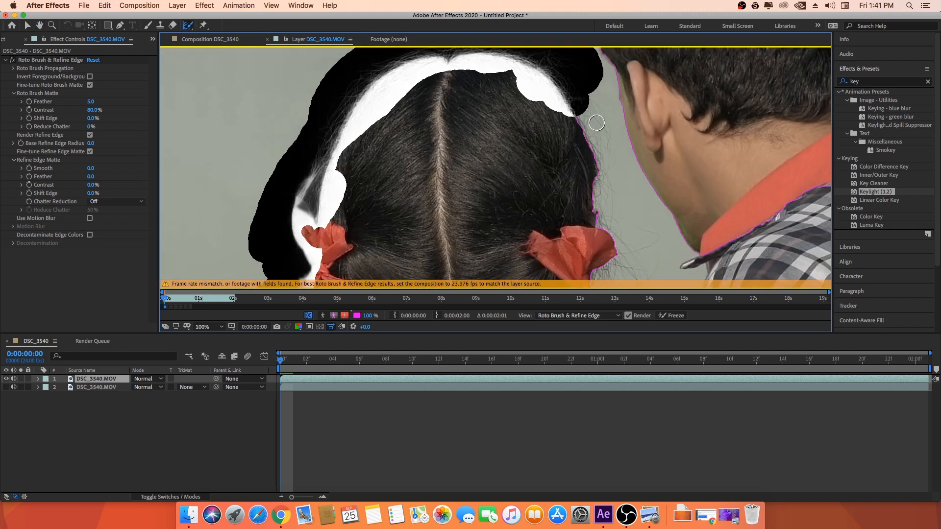
{"action": "mouse_move", "coordinate": [585, 92]}
{"action": "left_mouse_down"}
{"action": "mouse_move", "coordinate": [594, 137]}
{"action": "mouse_move", "coordinate": [575, 151]}
{"action": "mouse_move", "coordinate": [596, 189]}
{"action": "mouse_move", "coordinate": [592, 220]}
{"action": "mouse_move", "coordinate": [589, 99]}
{"action": "mouse_move", "coordinate": [571, 80]}
{"action": "mouse_move", "coordinate": [567, 108]}
{"action": "left_mouse_up"}
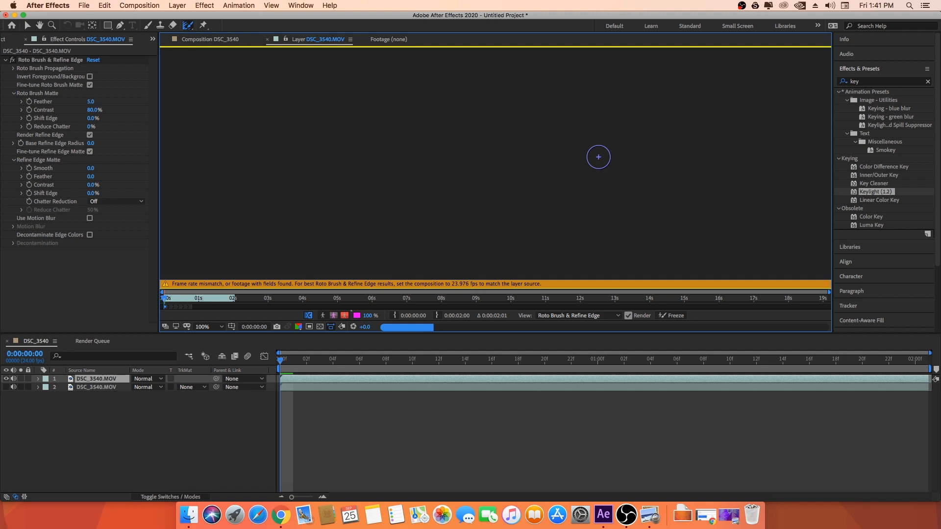
{"action": "mouse_move", "coordinate": [557, 131]}
{"action": "left_mouse_down"}
{"action": "mouse_move", "coordinate": [552, 141]}
{"action": "mouse_move", "coordinate": [593, 176]}
{"action": "mouse_move", "coordinate": [524, 196]}
{"action": "mouse_move", "coordinate": [582, 183]}
{"action": "mouse_move", "coordinate": [578, 226]}
{"action": "mouse_move", "coordinate": [554, 217]}
{"action": "left_mouse_up"}
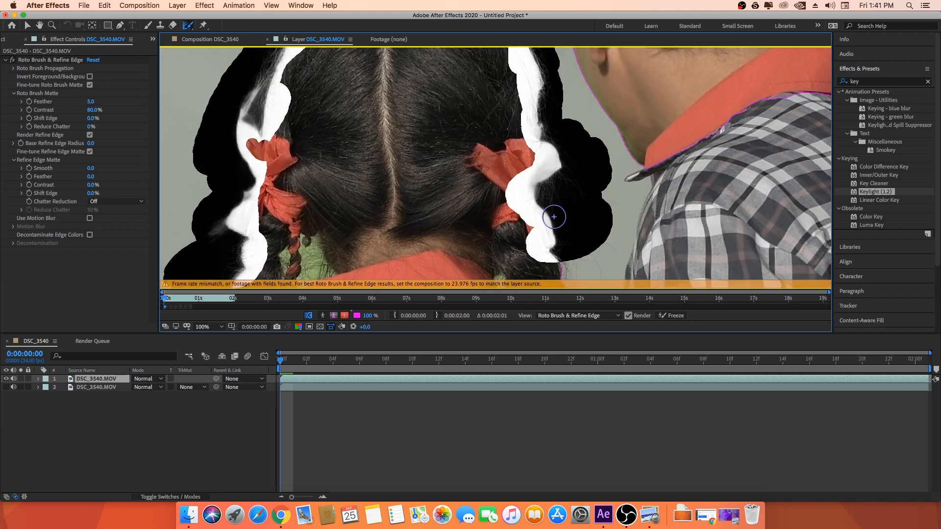
{"action": "left_click_drag", "start_coordinate": [550, 133], "coordinate": [563, 260]}
{"action": "left_click_drag", "start_coordinate": [515, 140], "coordinate": [551, 237]}
Step: Examine the refined edge matte around the girl's crown, ribbons and both braids up close
{"action": "key", "text": "period"}
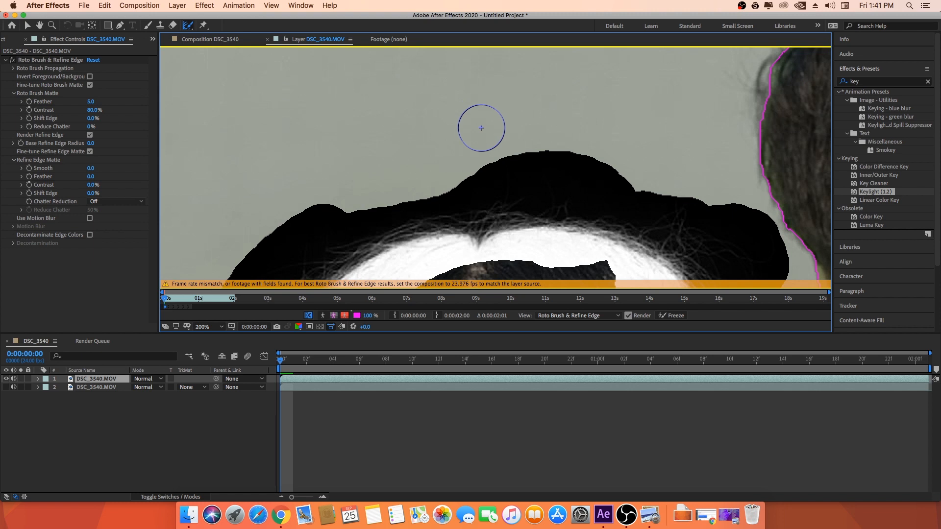
{"action": "left_click_drag", "start_coordinate": [682, 176], "coordinate": [646, 59]}
{"action": "left_click_drag", "start_coordinate": [661, 211], "coordinate": [620, 91]}
{"action": "mouse_move", "coordinate": [565, 109]}
{"action": "left_mouse_down"}
{"action": "mouse_move", "coordinate": [583, 208]}
{"action": "mouse_move", "coordinate": [569, 182]}
{"action": "left_mouse_up"}
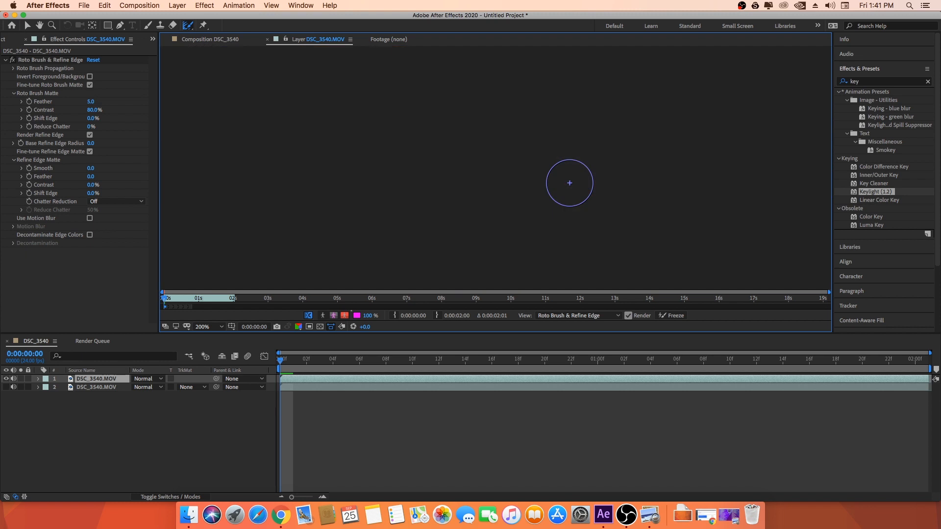
{"action": "key", "text": "comma"}
{"action": "left_click_drag", "start_coordinate": [616, 206], "coordinate": [624, 147]}
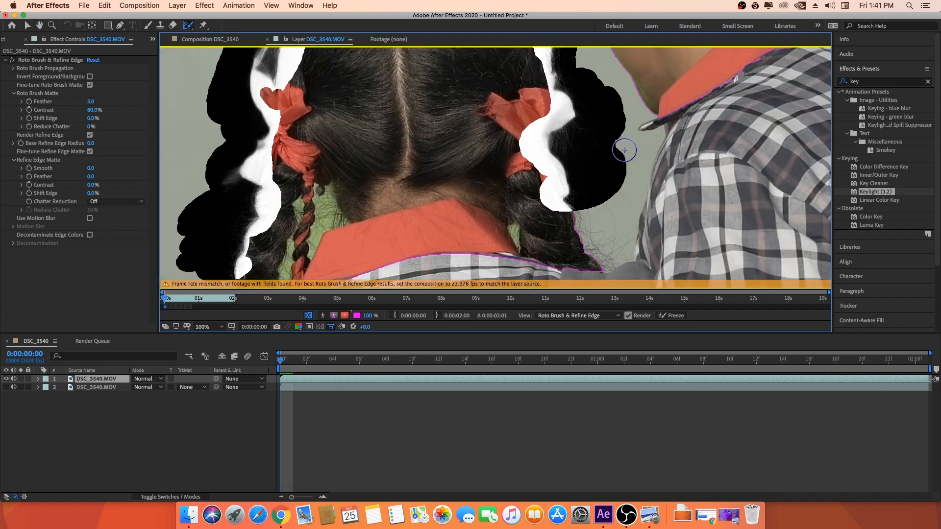
{"action": "left_click_drag", "start_coordinate": [600, 230], "coordinate": [569, 188]}
{"action": "mouse_move", "coordinate": [539, 139]}
{"action": "left_mouse_down"}
{"action": "mouse_move", "coordinate": [540, 199]}
{"action": "mouse_move", "coordinate": [583, 196]}
{"action": "mouse_move", "coordinate": [563, 217]}
{"action": "mouse_move", "coordinate": [582, 200]}
{"action": "mouse_move", "coordinate": [580, 147]}
{"action": "mouse_move", "coordinate": [599, 174]}
{"action": "mouse_move", "coordinate": [561, 190]}
{"action": "left_mouse_up"}
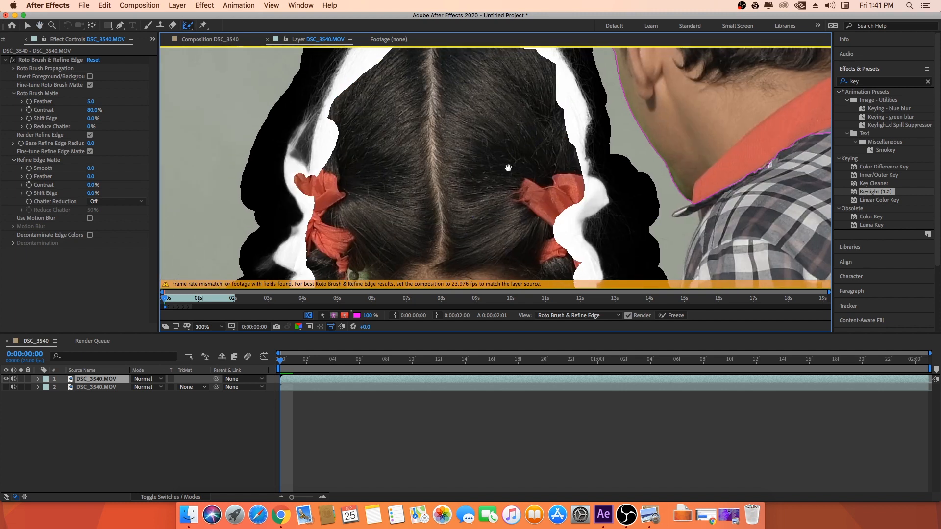
Step: Check the girl's refined hair in the composition and make the lower DSC_3540 layer visible again
{"action": "left_click", "coordinate": [215, 40]}
{"action": "scroll", "coordinate": [469, 160], "scroll_direction": "up", "scroll_amount": 3}
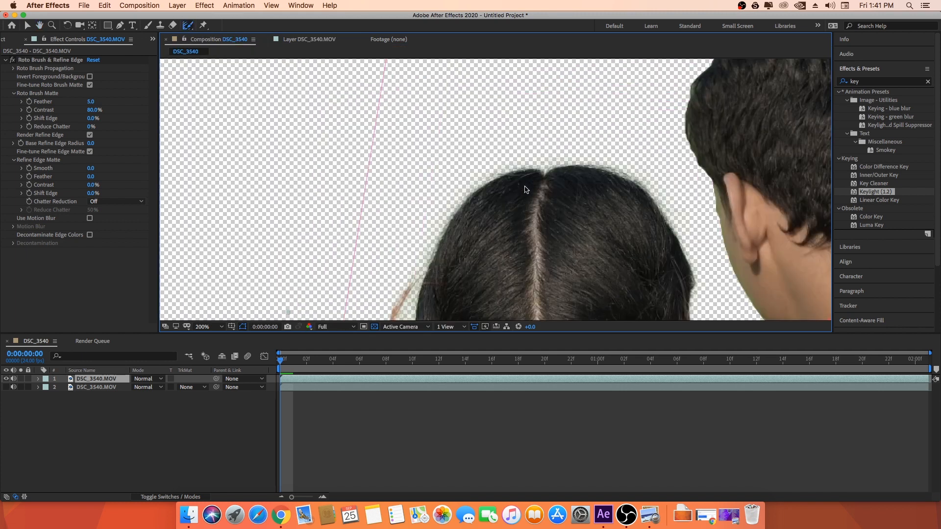
{"action": "scroll", "coordinate": [580, 198], "scroll_direction": "down", "scroll_amount": 1}
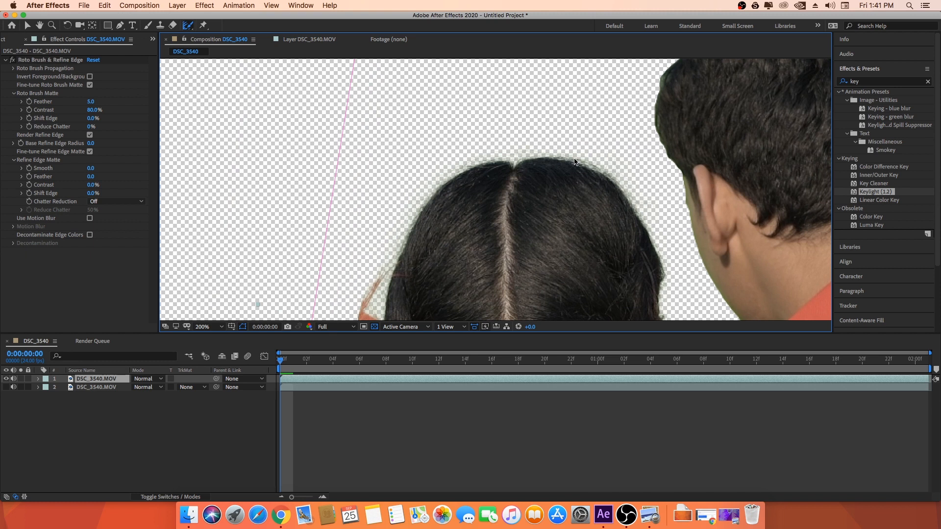
{"action": "left_click", "coordinate": [6, 387]}
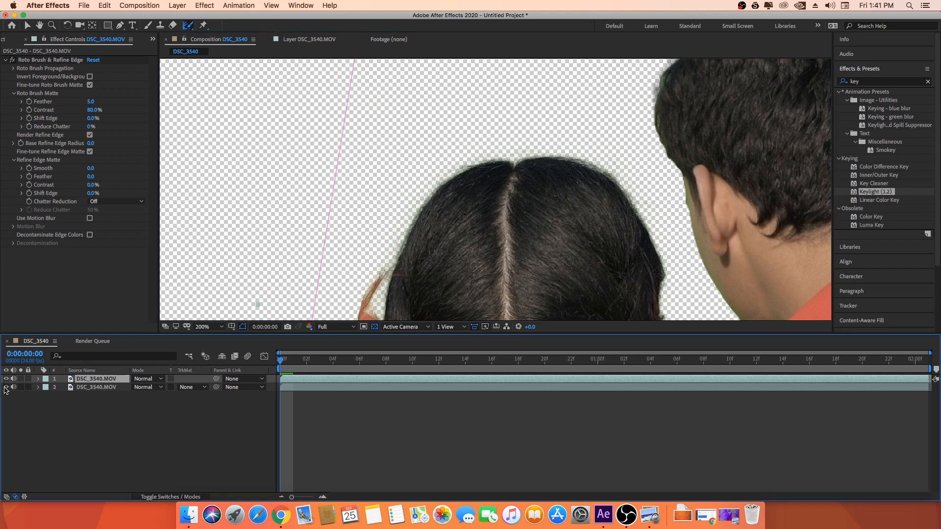
Step: Compare the hair edges with the upper DSC_3540 layer's visibility toggled off and on, then inspect both heads
{"action": "left_click", "coordinate": [6, 380]}
{"action": "left_click", "coordinate": [6, 380]}
{"action": "left_click", "coordinate": [6, 380]}
{"action": "left_click", "coordinate": [5, 382]}
{"action": "left_click", "coordinate": [6, 380]}
{"action": "left_click", "coordinate": [6, 380]}
{"action": "scroll", "coordinate": [401, 288], "scroll_direction": "down", "scroll_amount": 2}
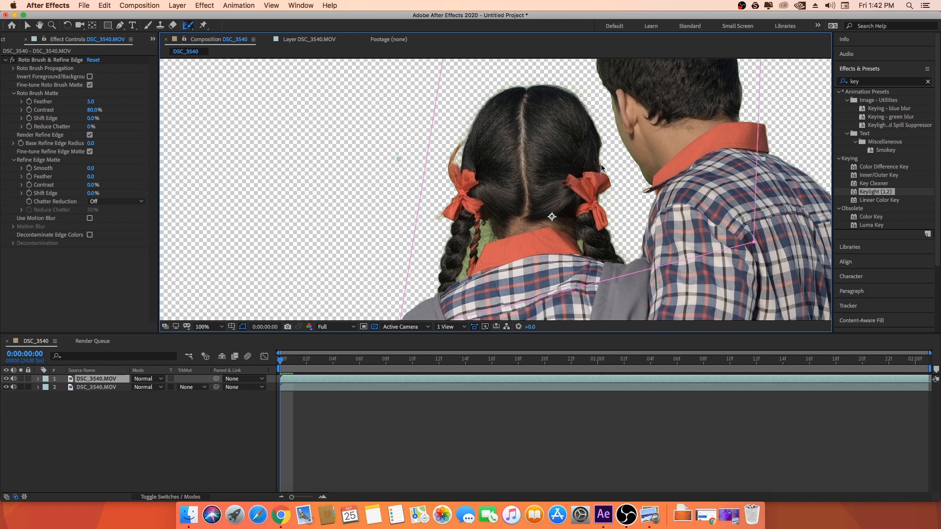
{"action": "key", "text": "space"}
{"action": "left_click_drag", "start_coordinate": [627, 116], "coordinate": [582, 203]}
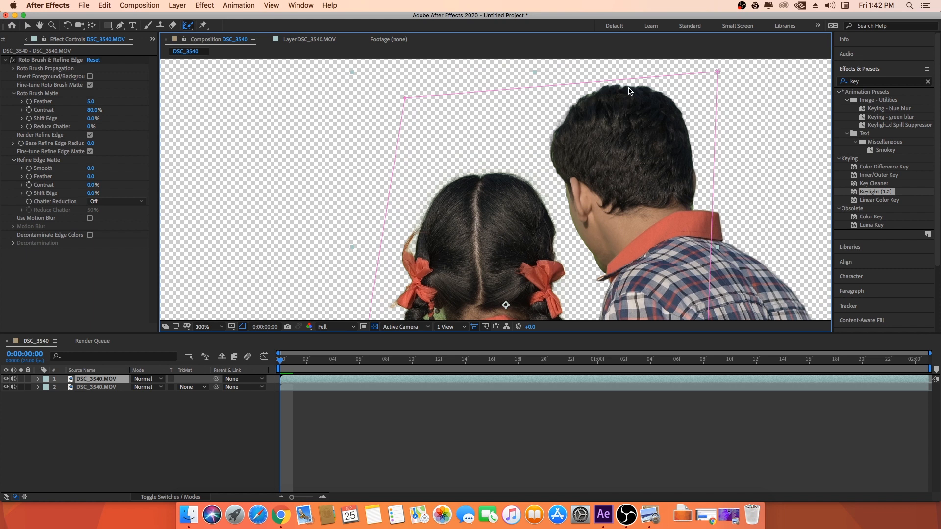
Step: Zoom the Layer view's time ruler in to about the first two seconds and move to composition frame 0:00:00:20 to propagate the matte
{"action": "left_click", "coordinate": [308, 38]}
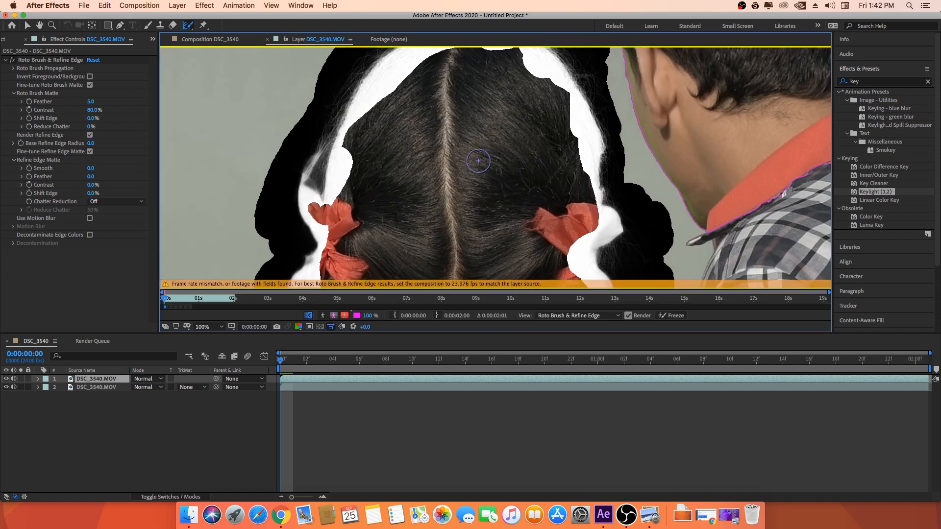
{"action": "left_click_drag", "start_coordinate": [568, 121], "coordinate": [441, 52]}
{"action": "left_click_drag", "start_coordinate": [501, 87], "coordinate": [499, 226]}
{"action": "left_click_drag", "start_coordinate": [524, 139], "coordinate": [572, 206]}
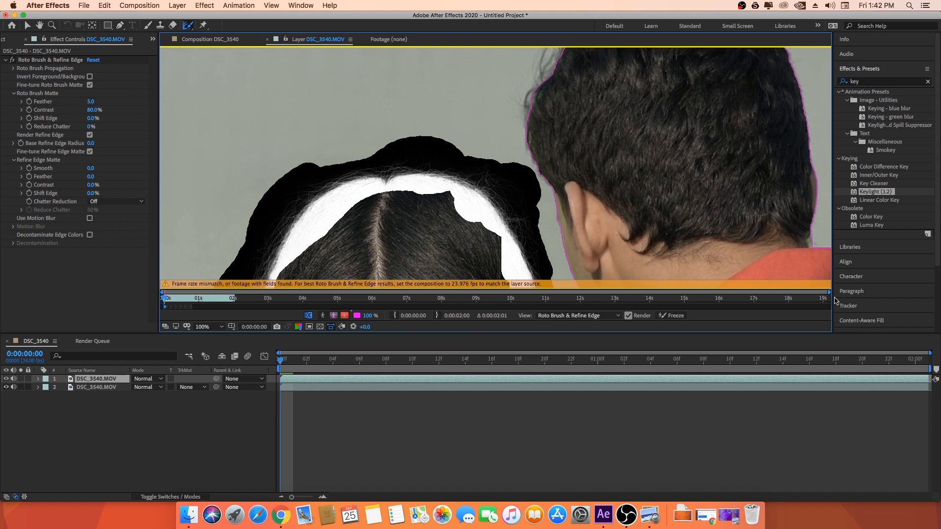
{"action": "left_click_drag", "start_coordinate": [829, 292], "coordinate": [239, 291]}
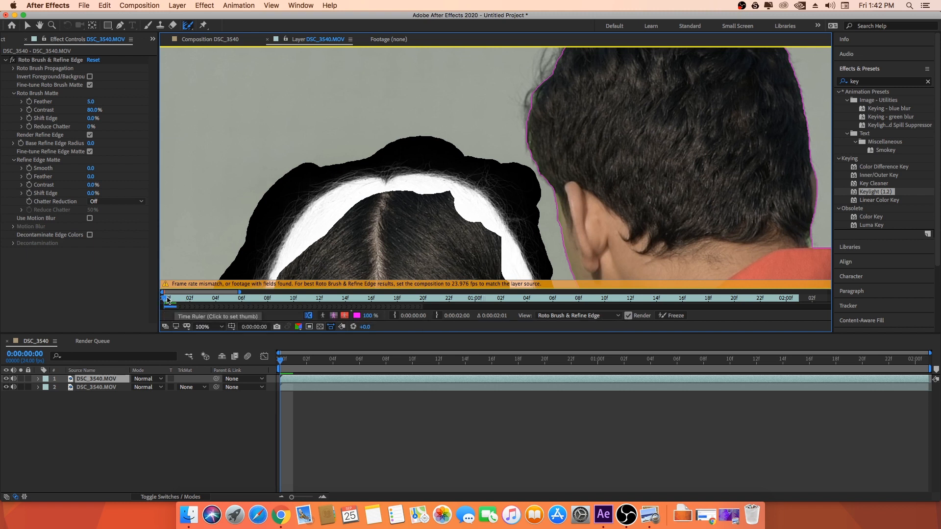
{"action": "left_click", "coordinate": [417, 301]}
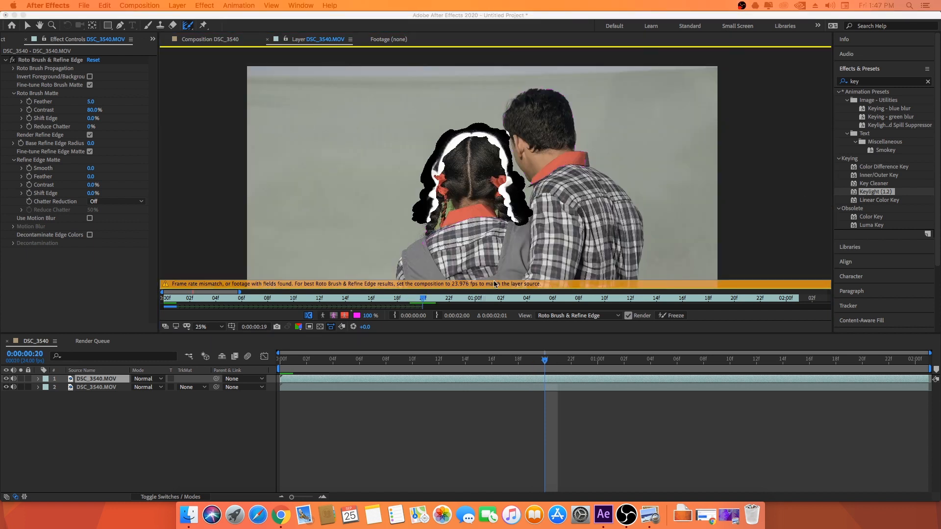
Step: Advance one frame to 0:00:00:21 in the composition and look closely at the two heads
{"action": "left_click", "coordinate": [425, 308]}
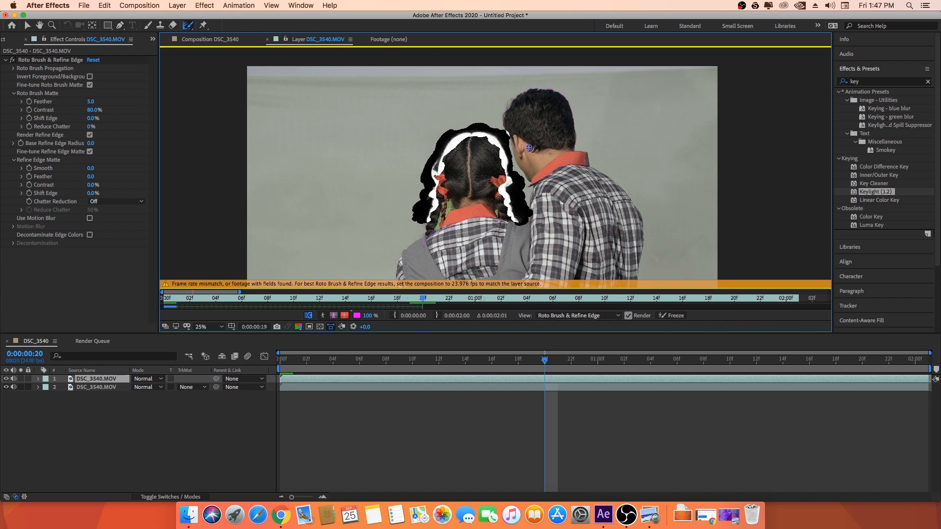
{"action": "key", "text": "Page_Down"}
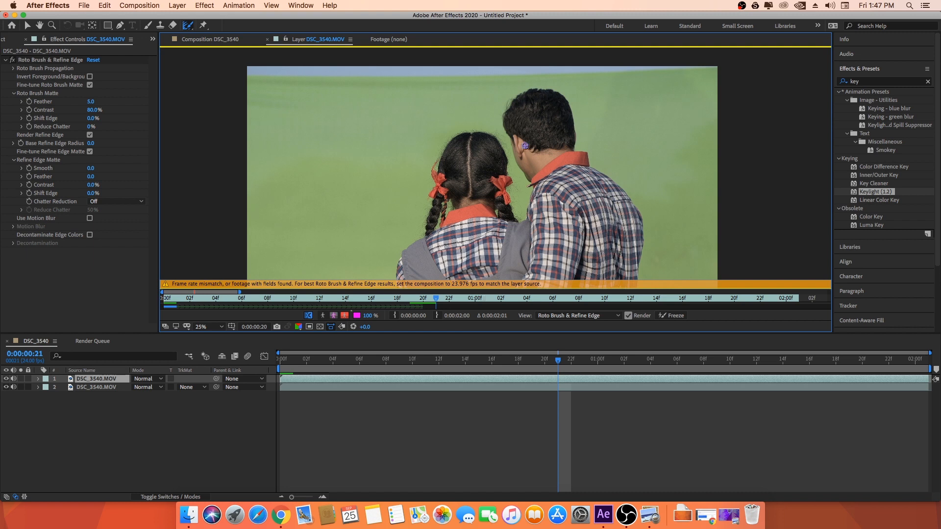
{"action": "scroll", "coordinate": [525, 145], "scroll_direction": "up", "scroll_amount": 2}
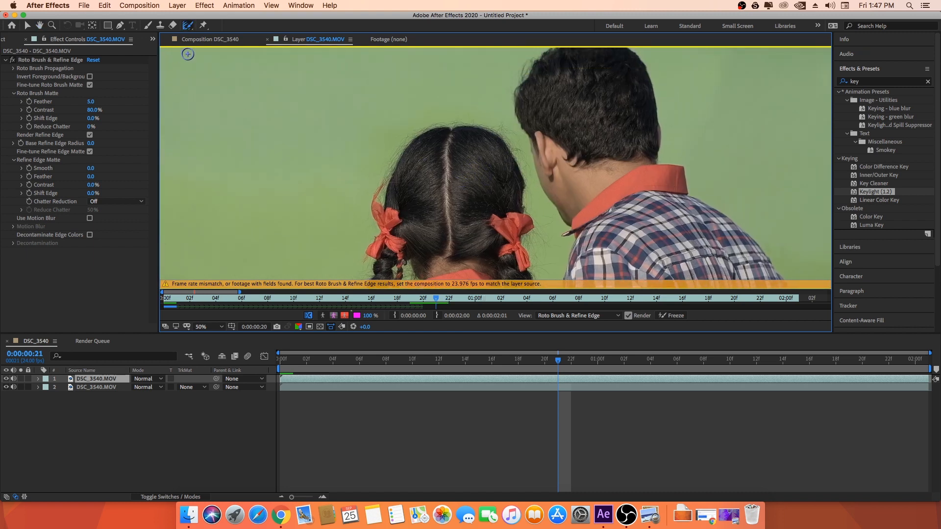
Step: Step through frames 0:00:00:19 to 0:00:00:21 in the Layer view and examine the matte outline around both heads
{"action": "mouse_move", "coordinate": [443, 151]}
{"action": "left_mouse_down"}
{"action": "mouse_move", "coordinate": [429, 215]}
{"action": "mouse_move", "coordinate": [459, 152]}
{"action": "mouse_move", "coordinate": [443, 152]}
{"action": "left_mouse_up"}
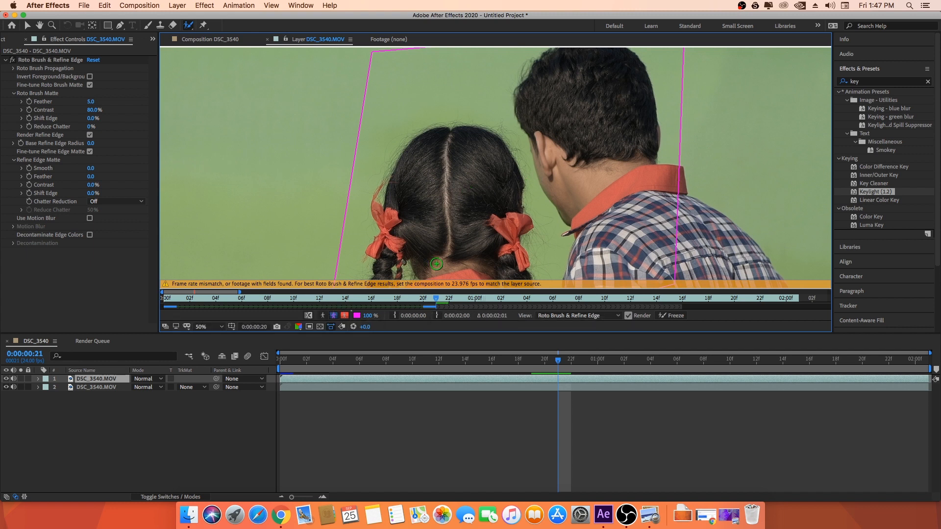
{"action": "left_click", "coordinate": [410, 298]}
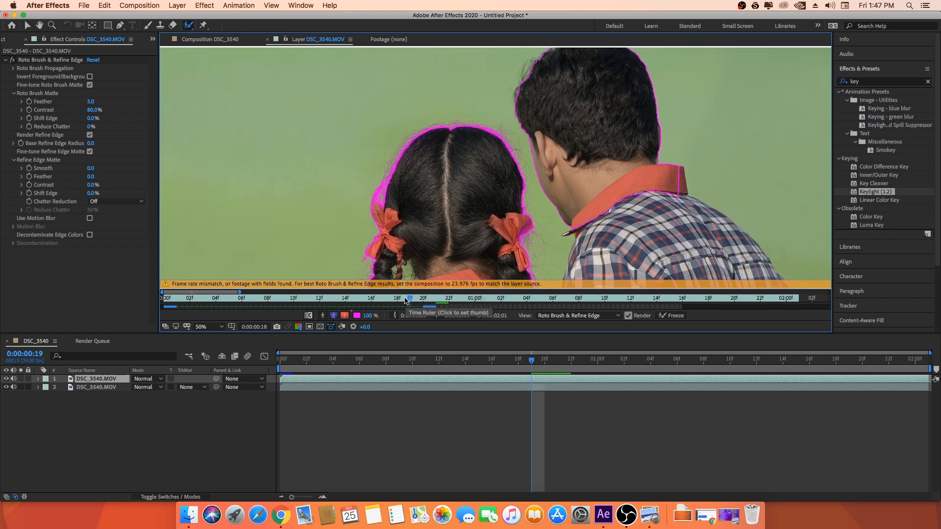
{"action": "key", "text": "Page_Down"}
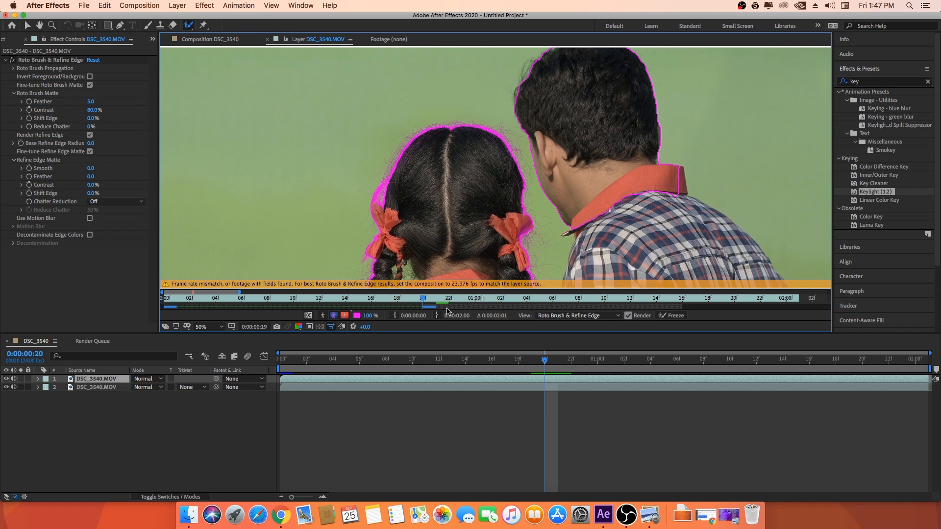
{"action": "key", "text": "Page_Down"}
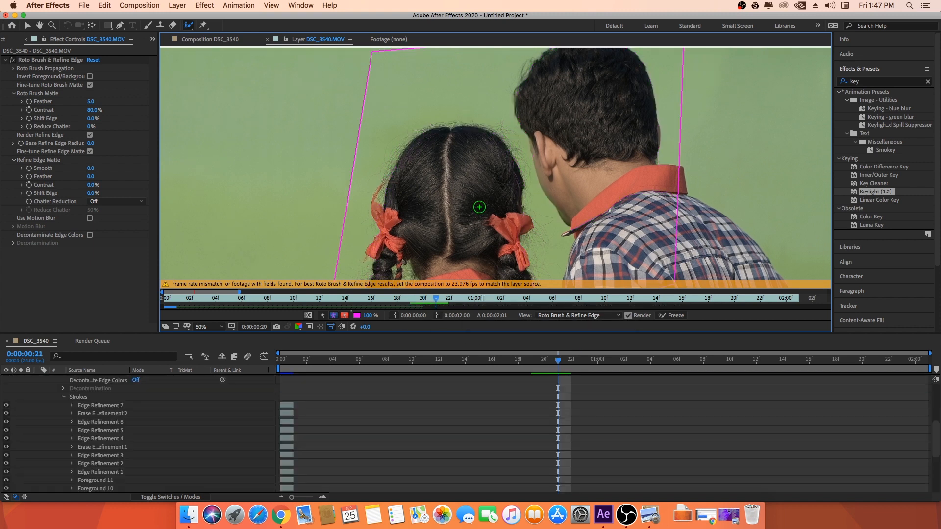
Step: Extend the Roto Brush & Refine Edge span to the clip's end and move to composition frame 0:00:02:01 to propagate the matte
{"action": "left_click_drag", "start_coordinate": [423, 308], "coordinate": [799, 312]}
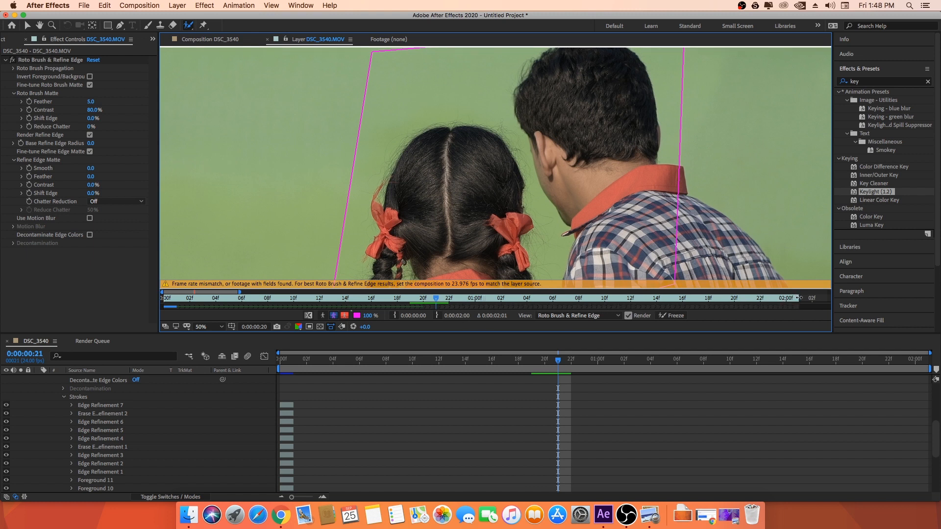
{"action": "left_click", "coordinate": [796, 300]}
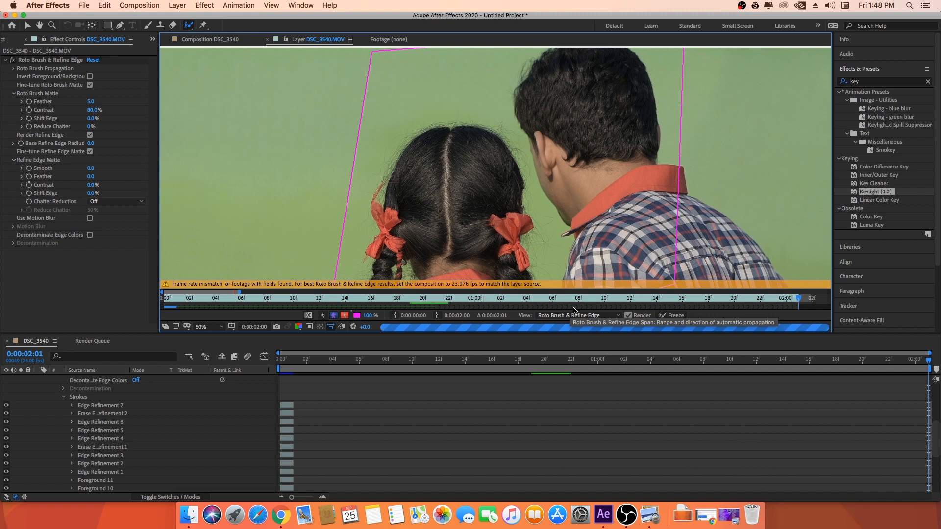
Step: Collapse the upper DSC_3540 layer's expanded properties in the timeline
{"action": "left_click", "coordinate": [95, 341]}
{"action": "left_click", "coordinate": [36, 341]}
{"action": "left_click", "coordinate": [72, 379]}
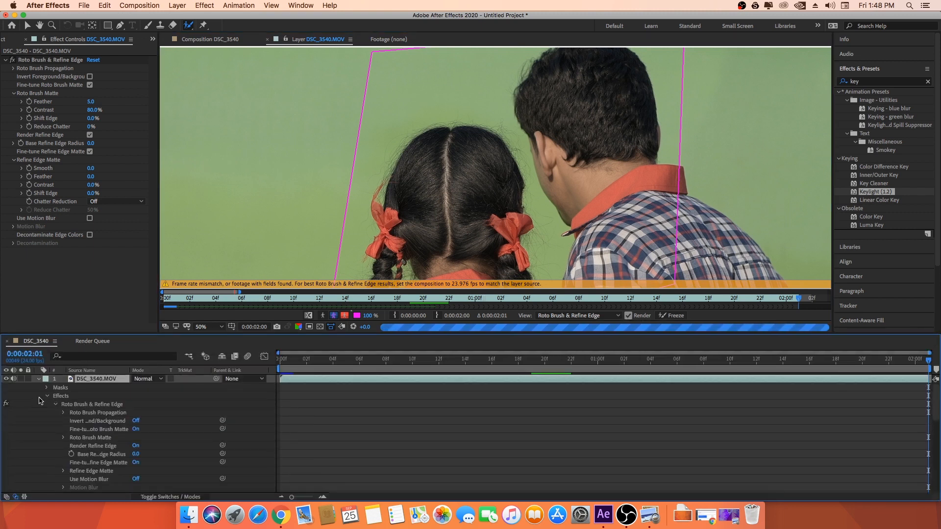
{"action": "left_click", "coordinate": [40, 378]}
{"action": "key", "text": "super+d"}
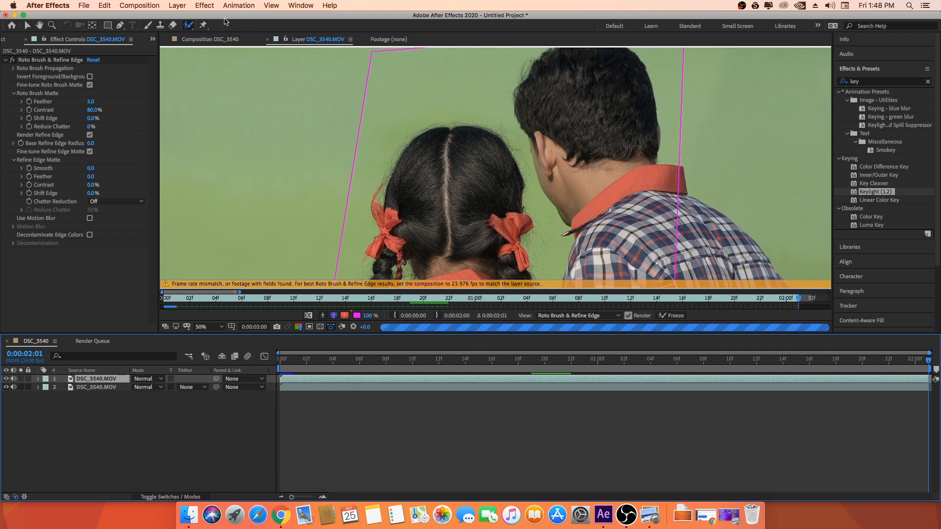
Step: Switch to the DSC_3540 composition view and check the result at frames 0:00:00:00 and 0:00:00:21
{"action": "left_click", "coordinate": [199, 42]}
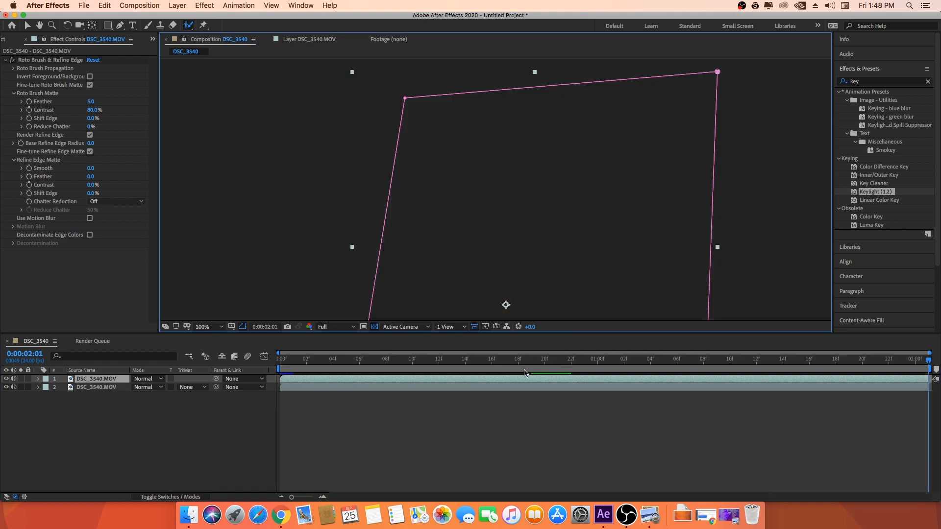
{"action": "left_click", "coordinate": [532, 362]}
{"action": "left_click_drag", "start_coordinate": [533, 363], "coordinate": [291, 362]}
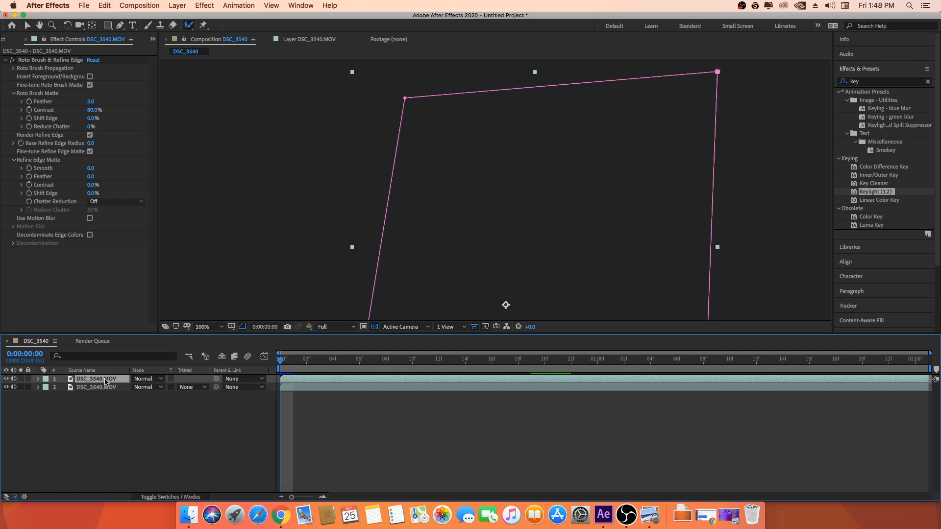
{"action": "left_click", "coordinate": [552, 363]}
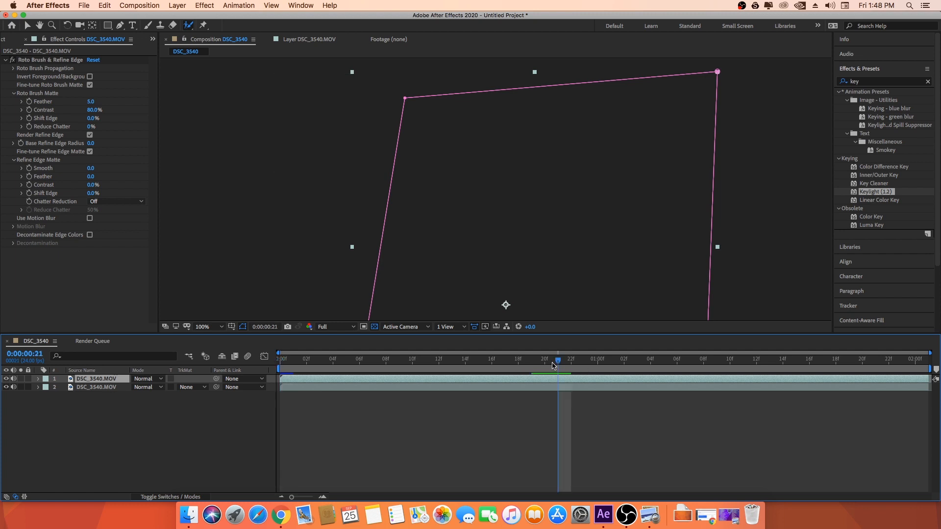